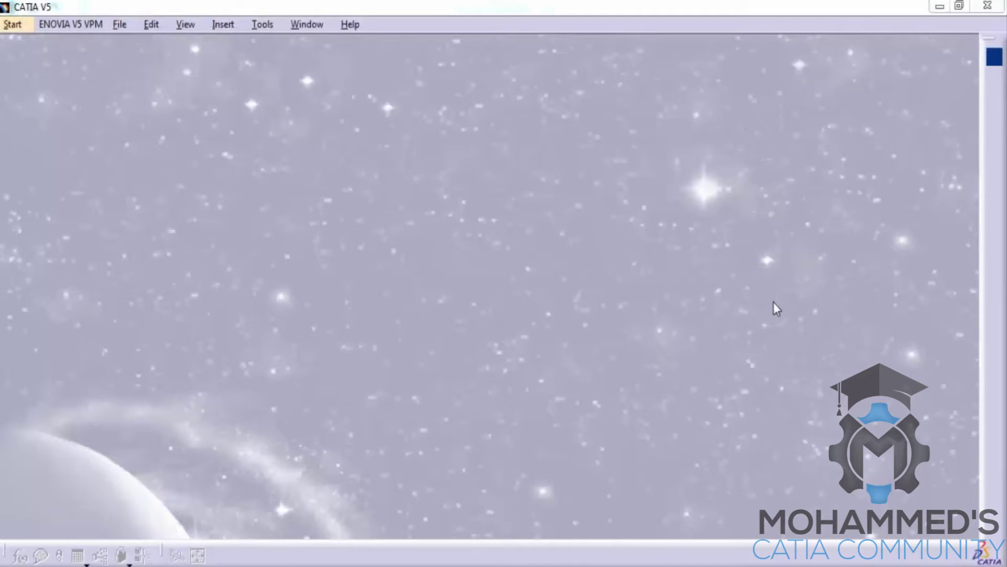
# Step: Go through the Start menu to Mechanical Design > Wireframe and Surface Design
pyautogui.click(67, 24)
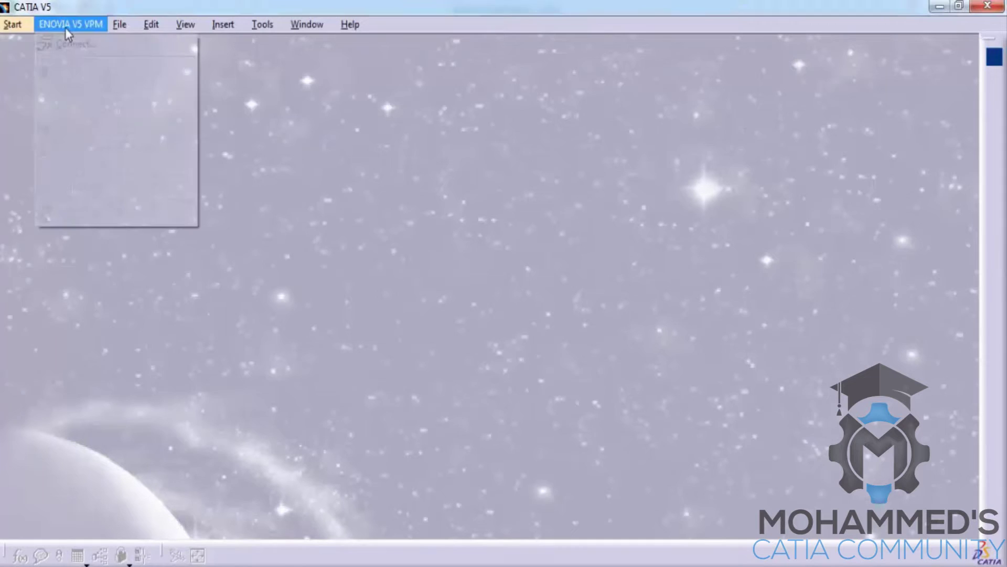
pyautogui.moveTo(78, 63)
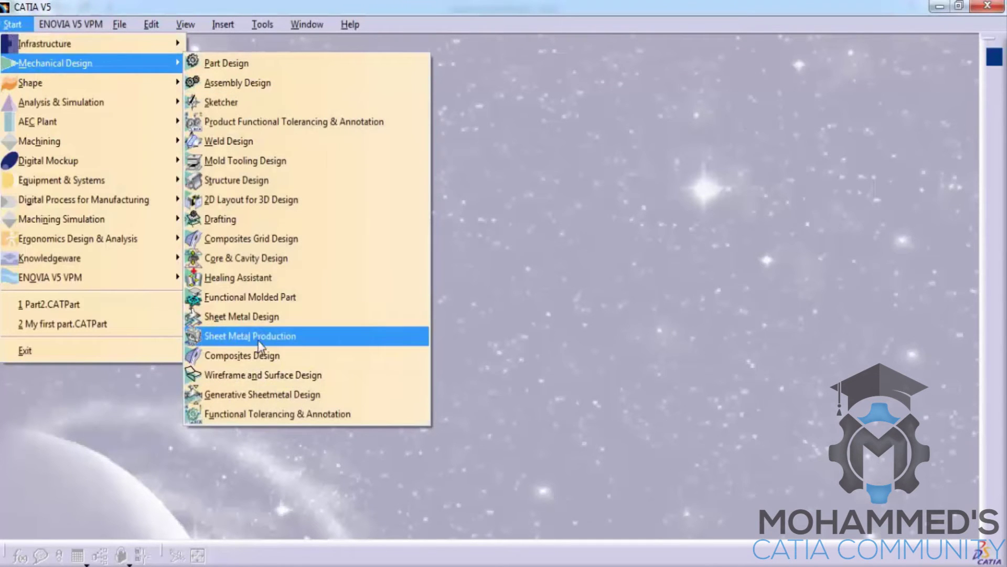
# Step: Create a new Wireframe and Surface Design part, keeping the default name Part1
pyautogui.click(263, 375)
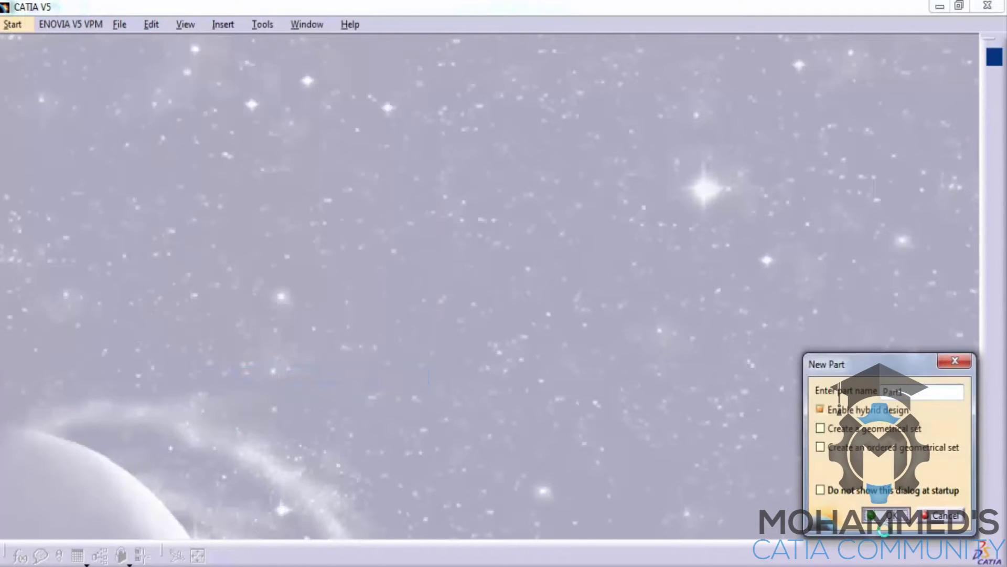
pyautogui.click(887, 513)
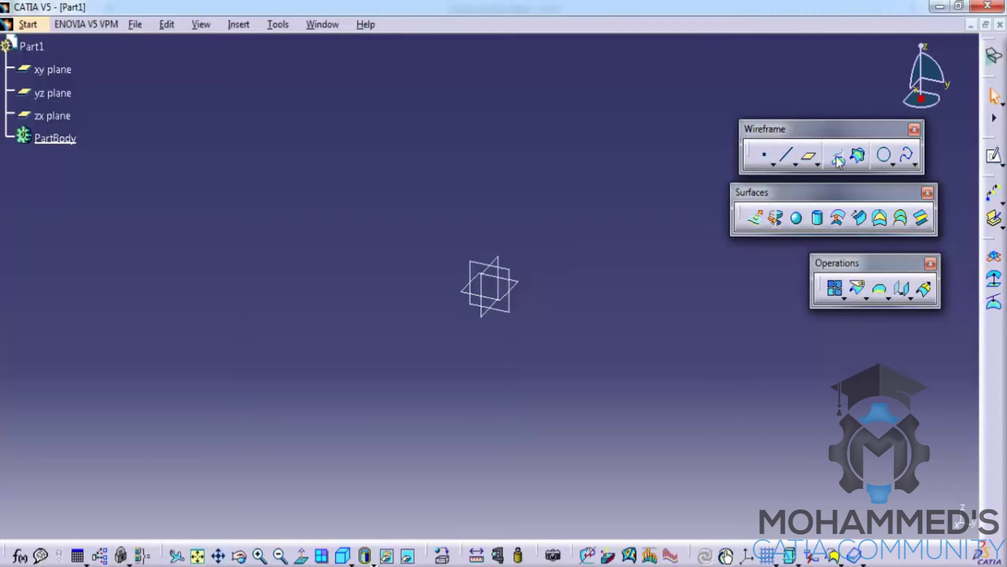
# Step: Create a coordinate point at X 50, Y 100, Z 150 mm
pyautogui.click(765, 158)
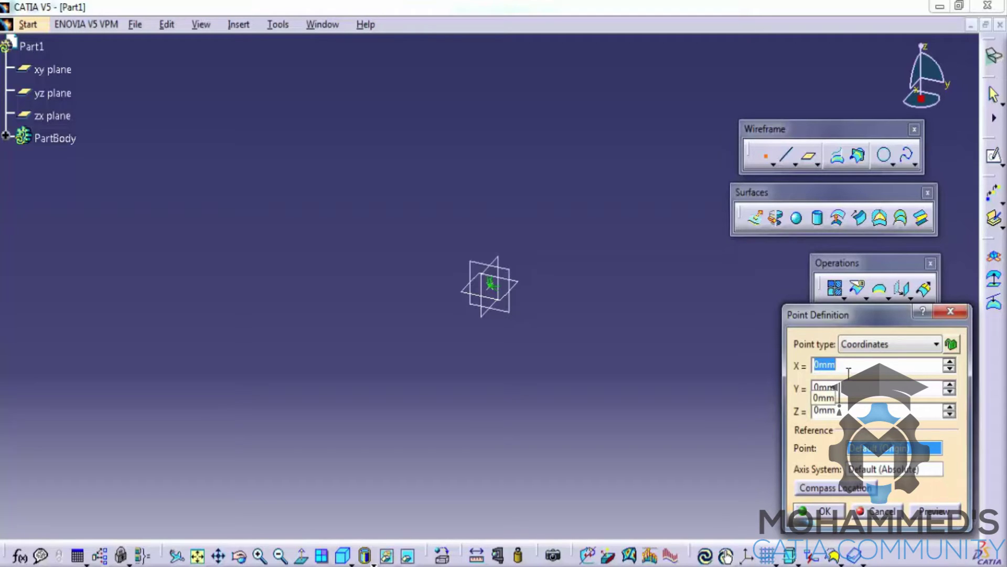
pyautogui.click(838, 367)
pyautogui.doubleClick(855, 369)
pyautogui.click(924, 512)
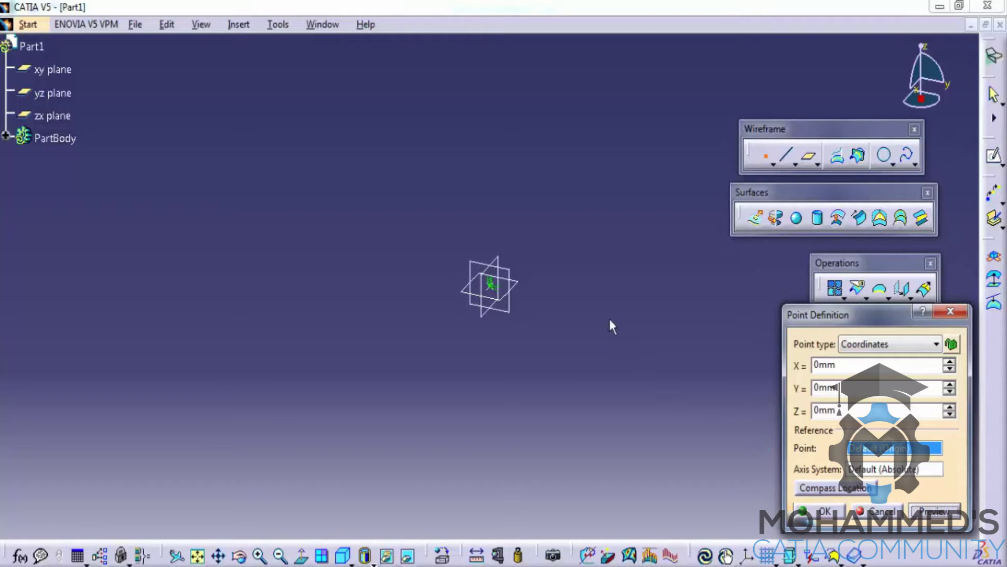
pyautogui.doubleClick(859, 371)
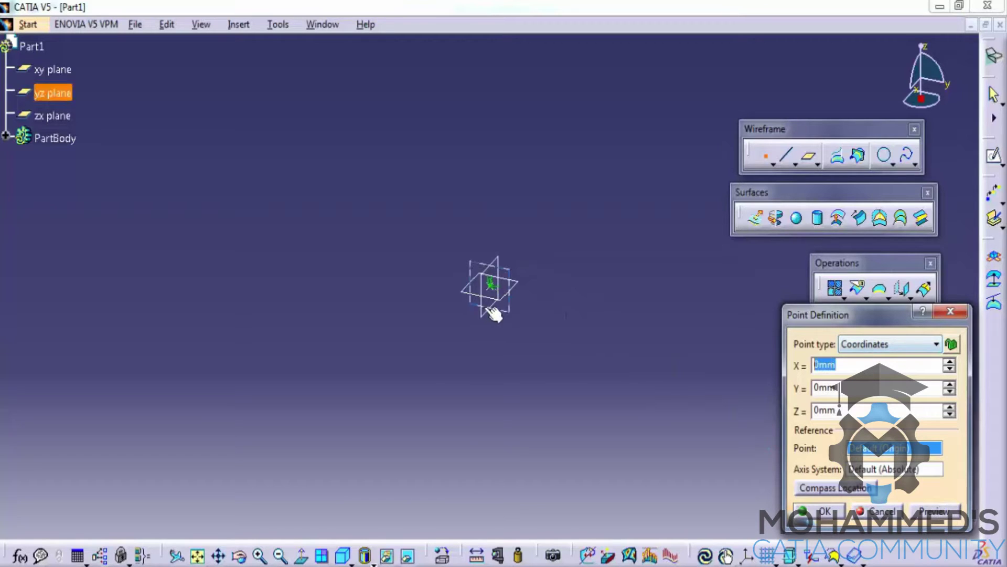
pyautogui.write('50')
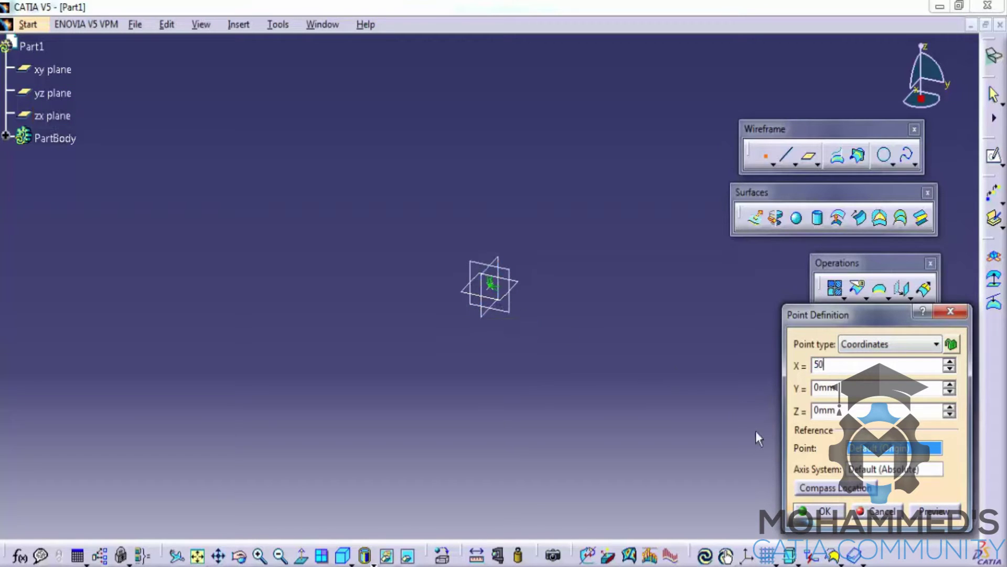
pyautogui.press('Tab')
pyautogui.write('100')
pyautogui.press('Tab')
pyautogui.write('1')
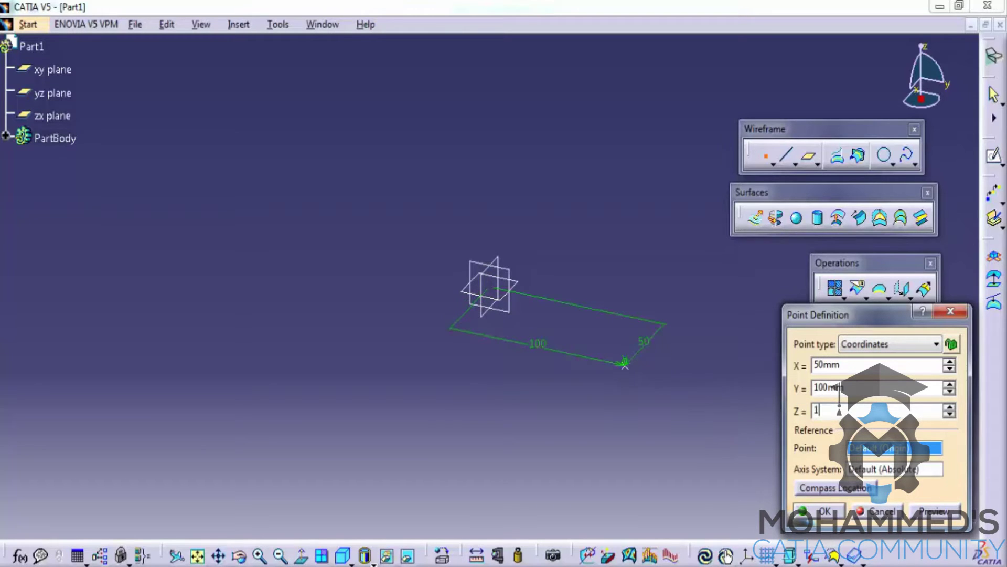
pyautogui.write('50')
pyautogui.press('Tab')
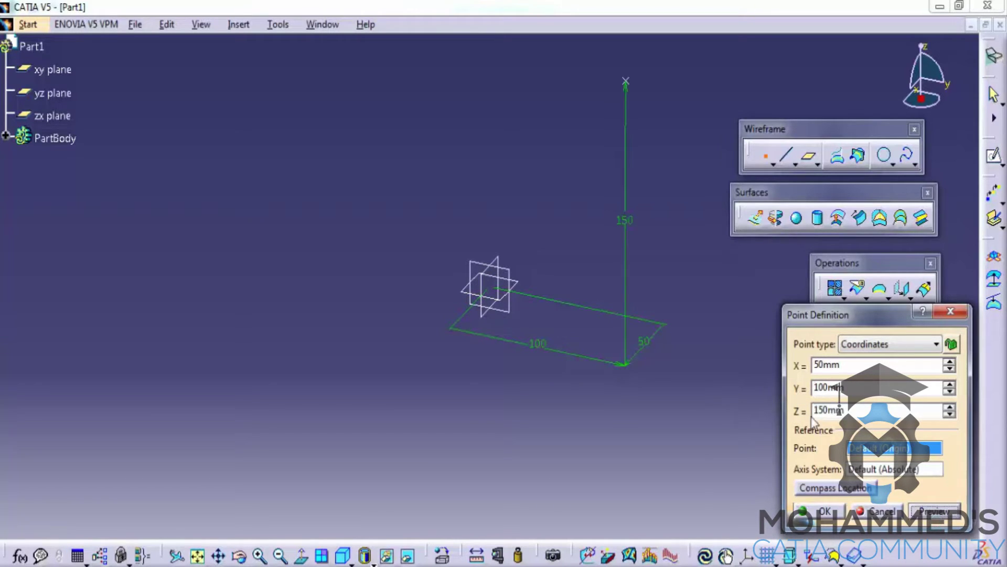
pyautogui.click(831, 512)
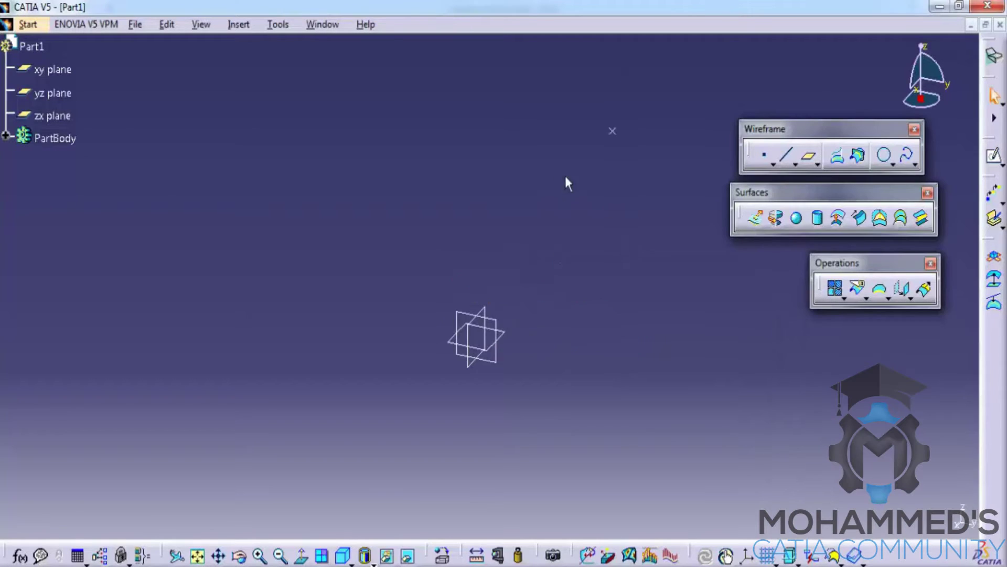
# Step: Reopen the point's definition, review the point types, and keep Coordinates
pyautogui.doubleClick(614, 134)
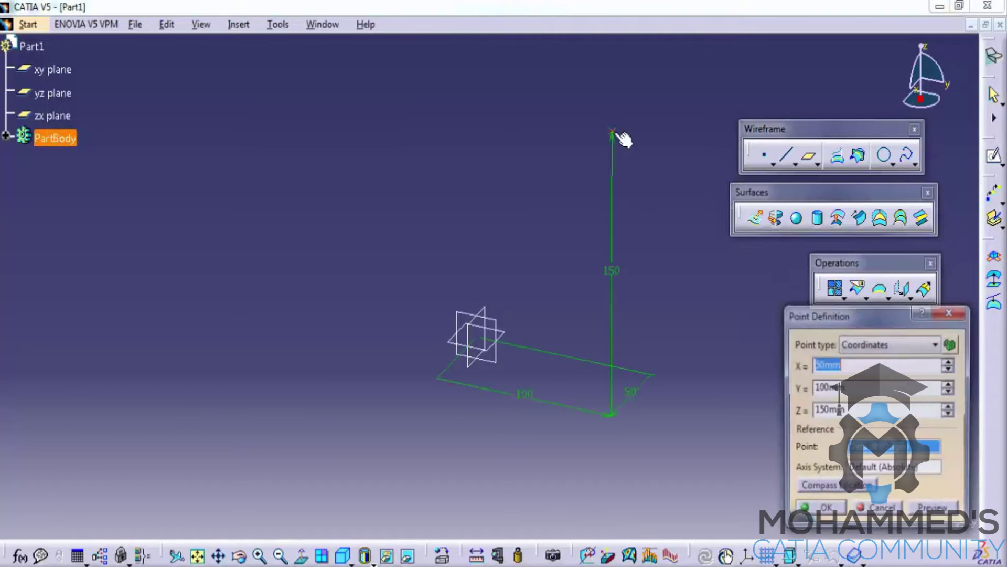
pyautogui.click(881, 345)
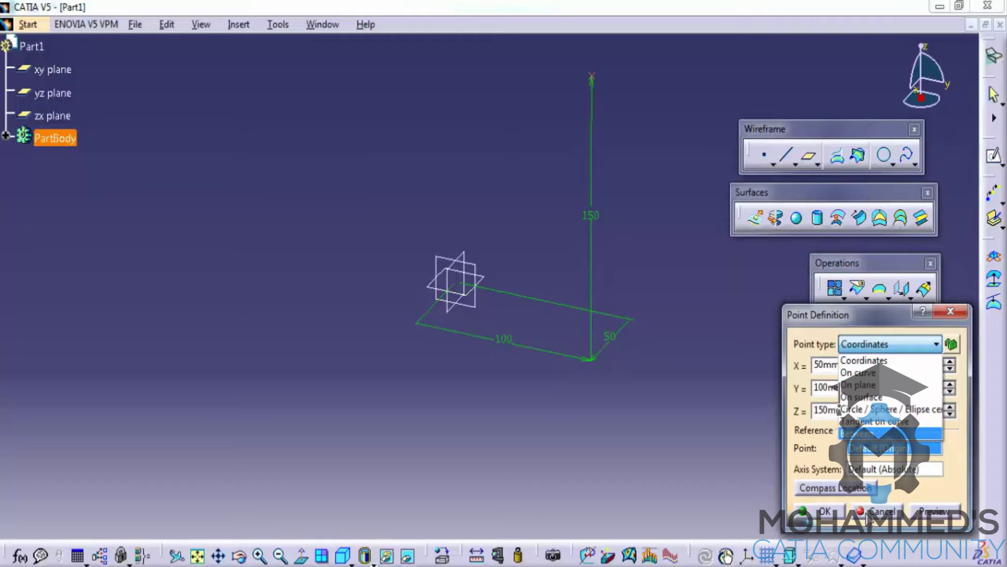
pyautogui.click(752, 374)
pyautogui.click(821, 511)
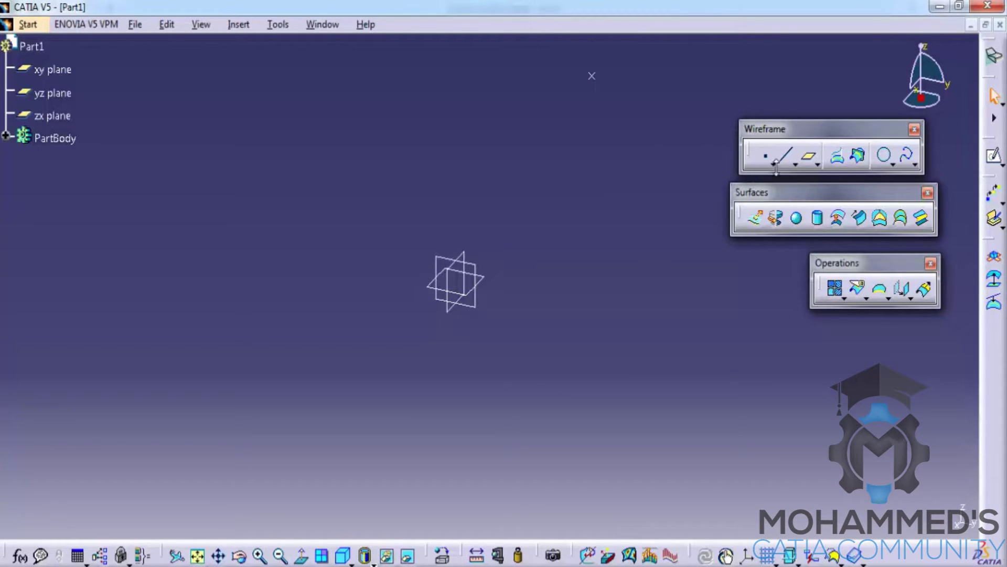
# Step: Start a Point-Point line with a new start point, Point.2, at 50, 50, 50 mm
pyautogui.click(786, 155)
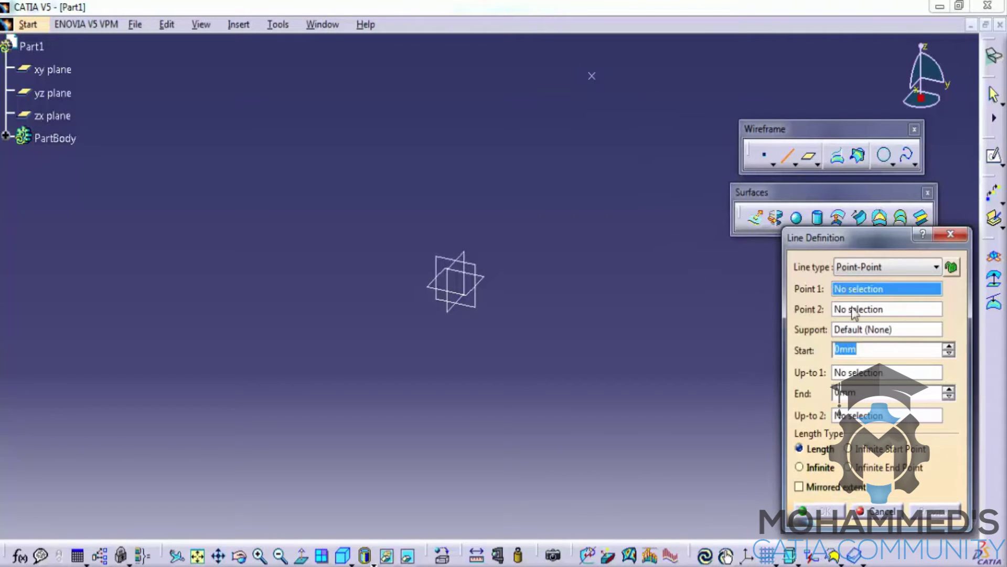
pyautogui.rightClick(864, 290)
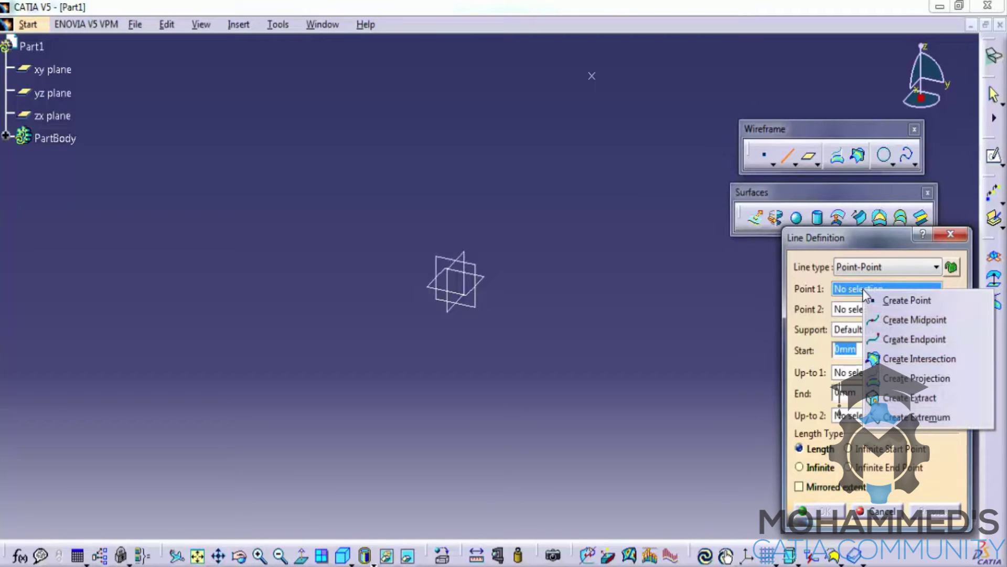
pyautogui.click(886, 297)
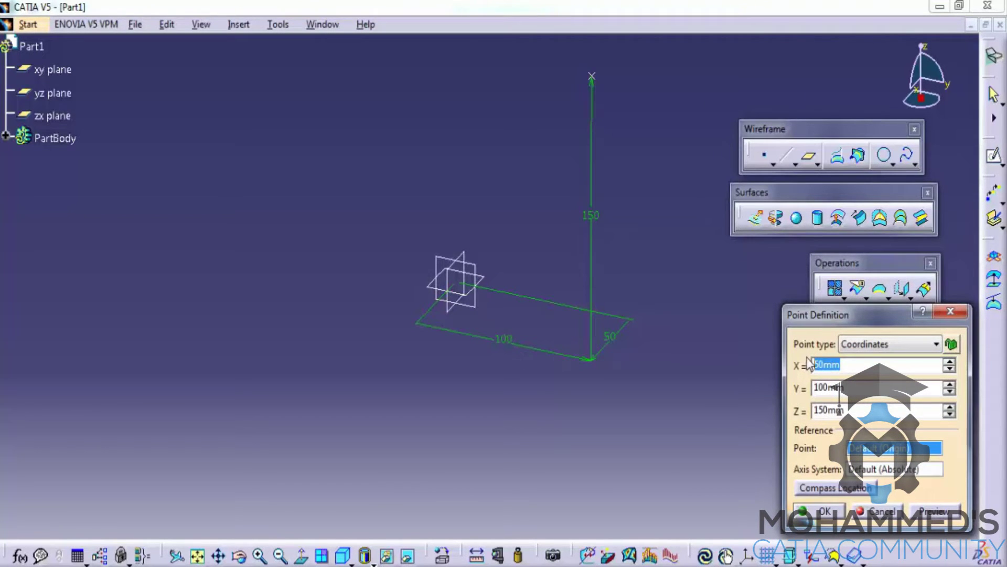
pyautogui.write('5')
pyautogui.press('Tab')
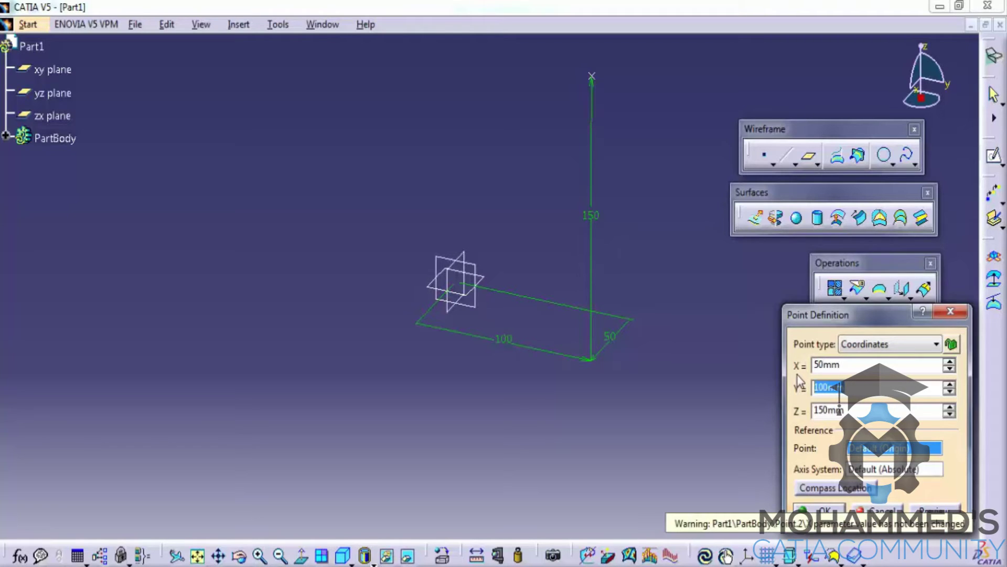
pyautogui.write('50')
pyautogui.press('Tab')
pyautogui.write('50')
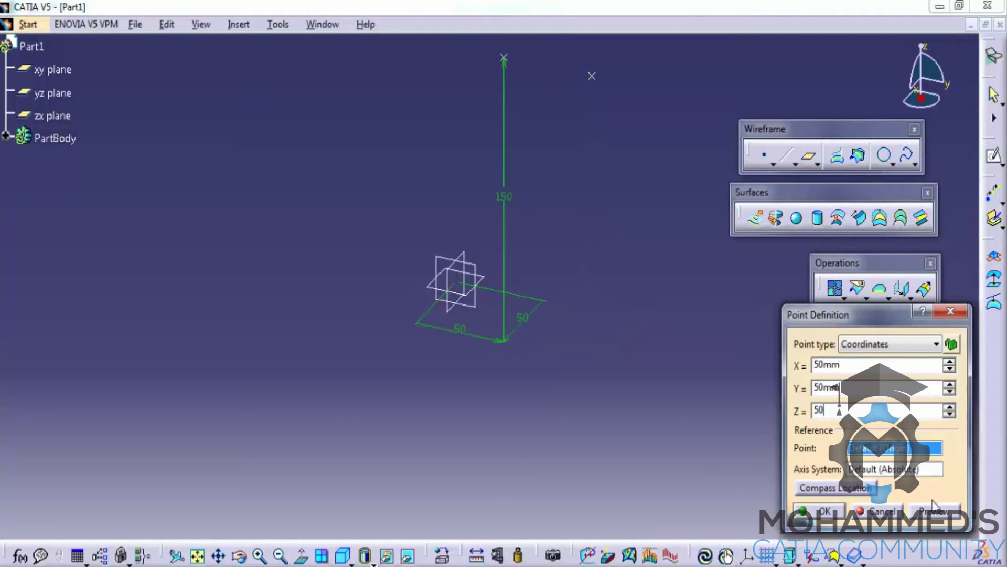
pyautogui.click(934, 509)
pyautogui.click(821, 511)
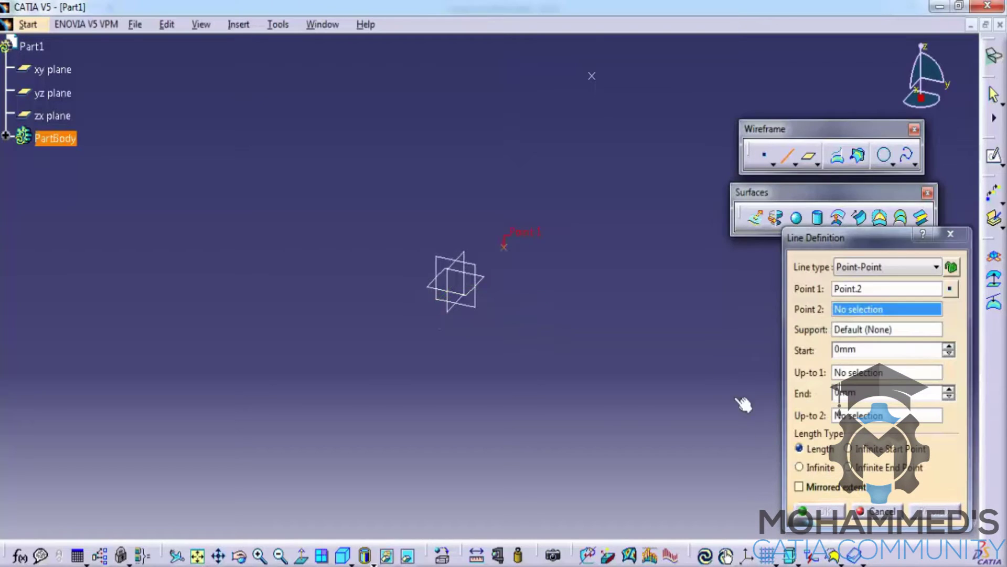
# Step: End the line at Point.1 and extend it 38 mm past the start and 25 mm past the end
pyautogui.click(860, 309)
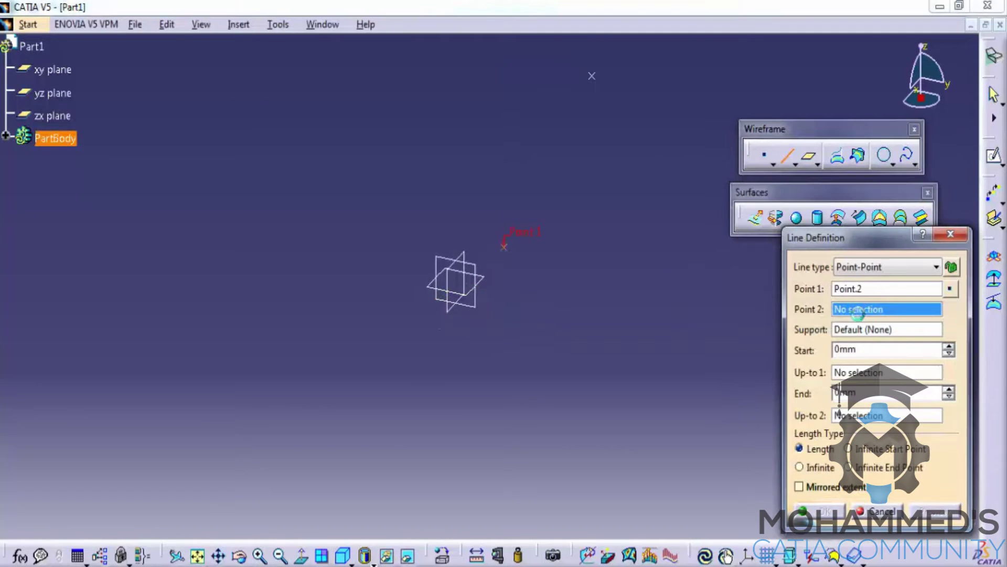
pyautogui.click(598, 80)
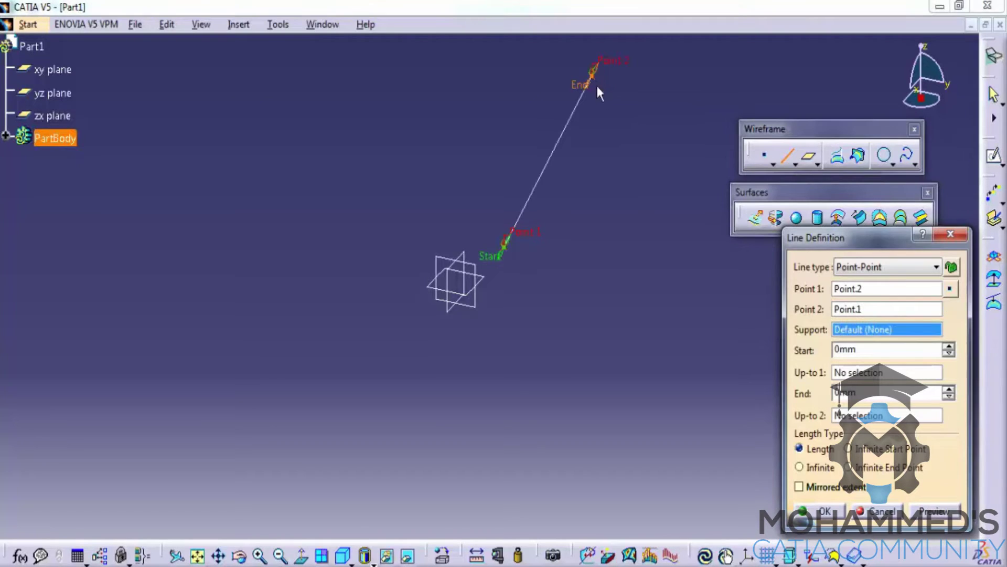
pyautogui.moveTo(601, 187); pyautogui.dragTo(590, 297, button='middle')
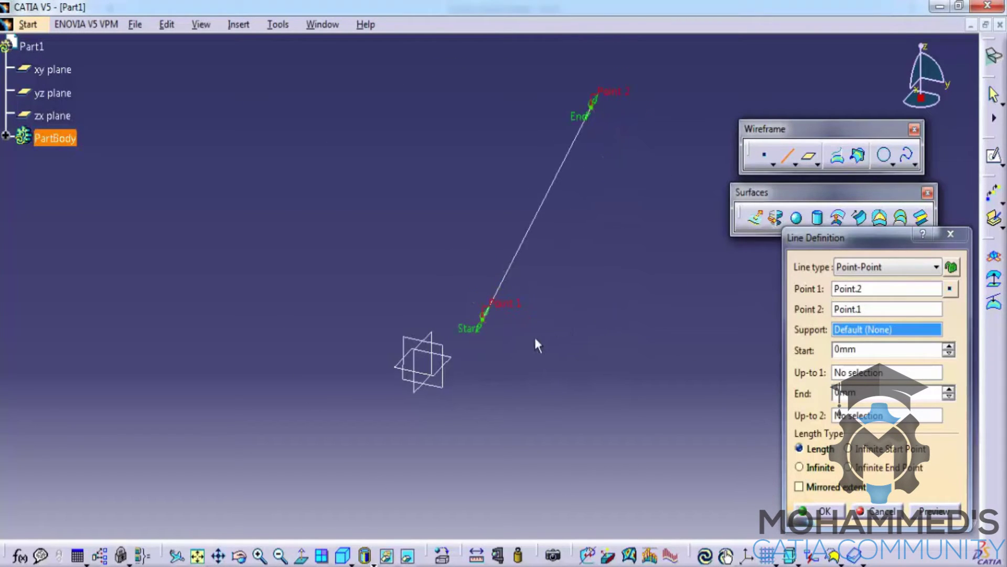
pyautogui.moveTo(484, 326); pyautogui.dragTo(460, 415)
pyautogui.moveTo(584, 260); pyautogui.dragTo(578, 338, button='middle')
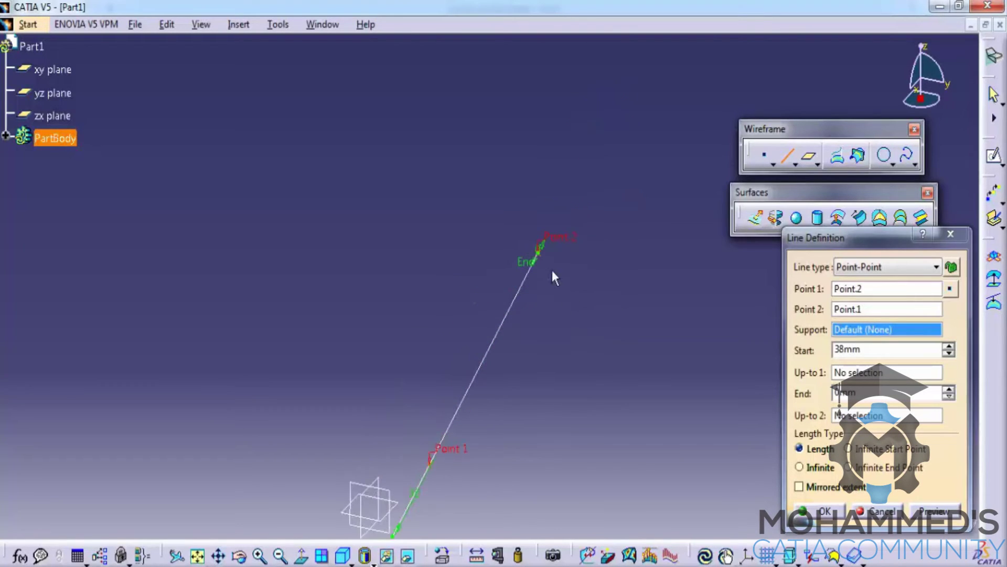
pyautogui.moveTo(544, 263); pyautogui.dragTo(570, 206)
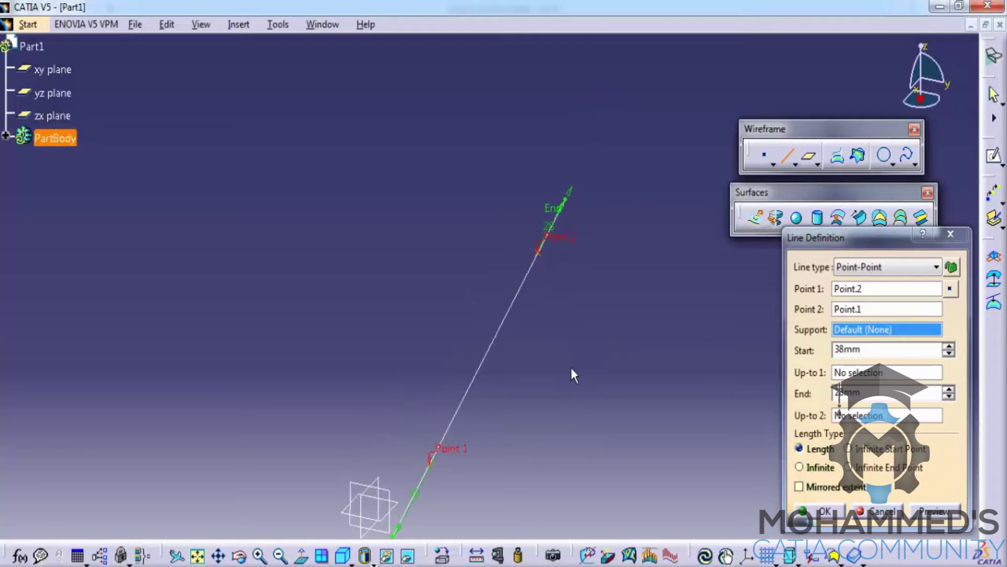
pyautogui.moveTo(572, 368); pyautogui.dragTo(583, 278, button='middle')
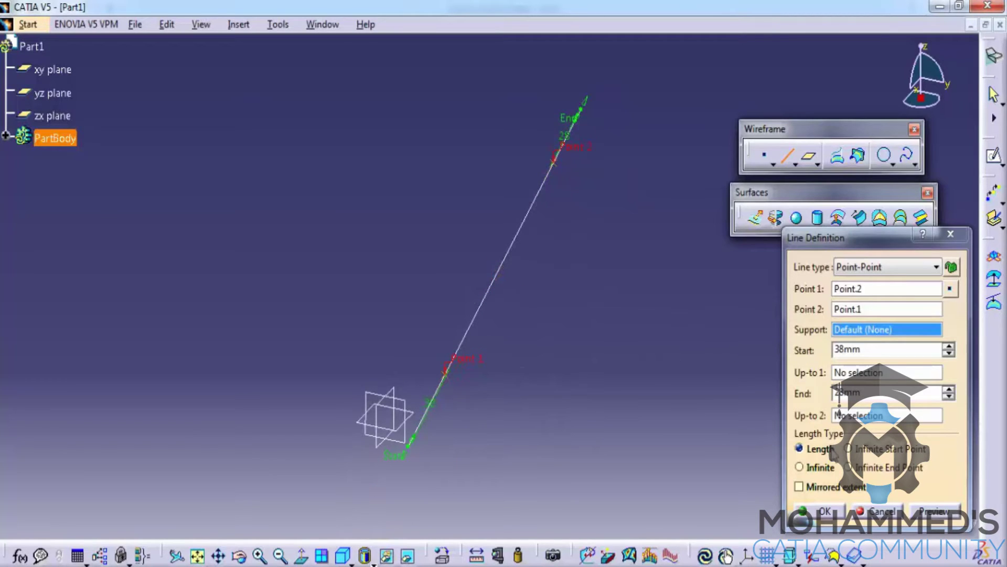
pyautogui.click(832, 511)
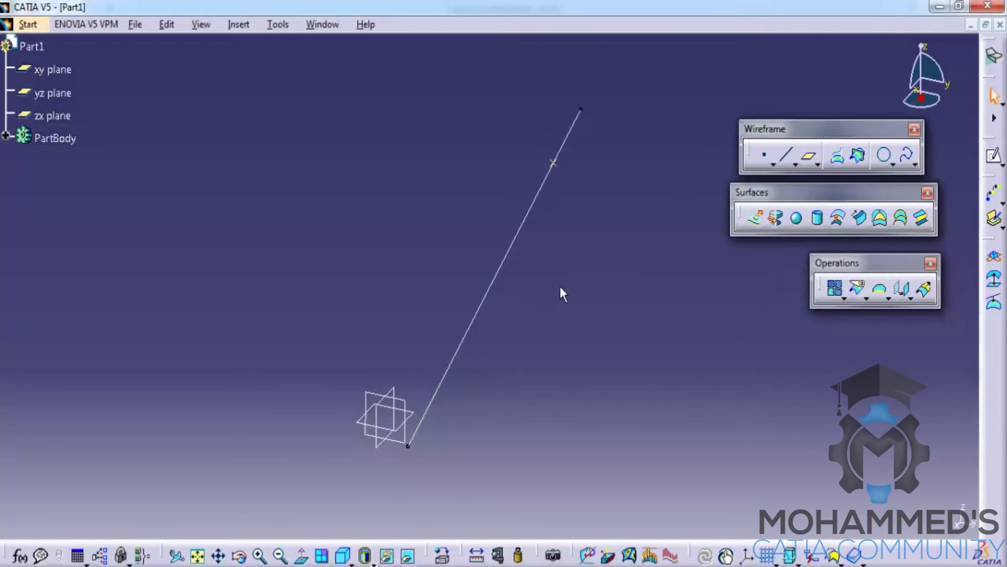
pyautogui.moveTo(560, 287); pyautogui.dragTo(570, 217, button='middle')
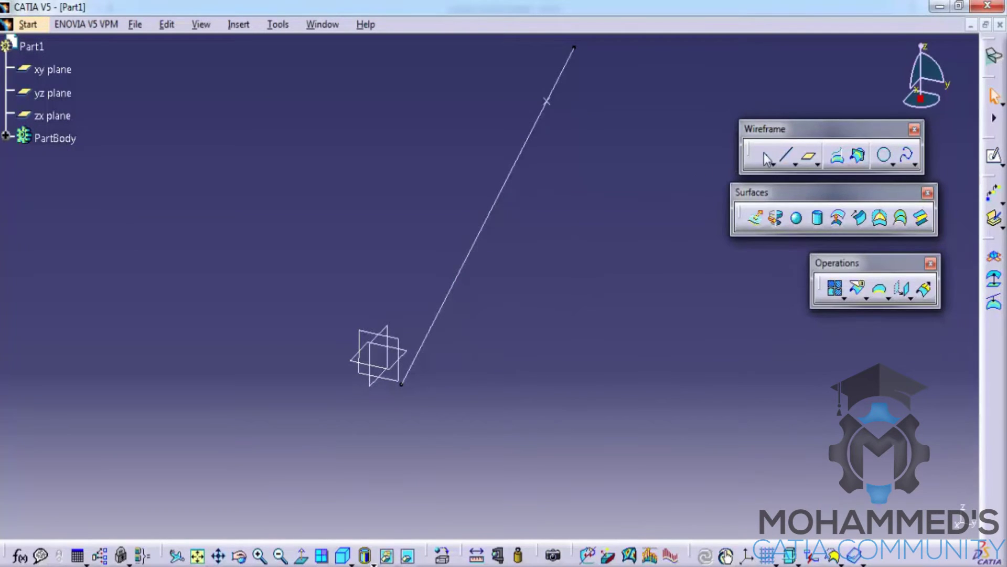
pyautogui.click(774, 166)
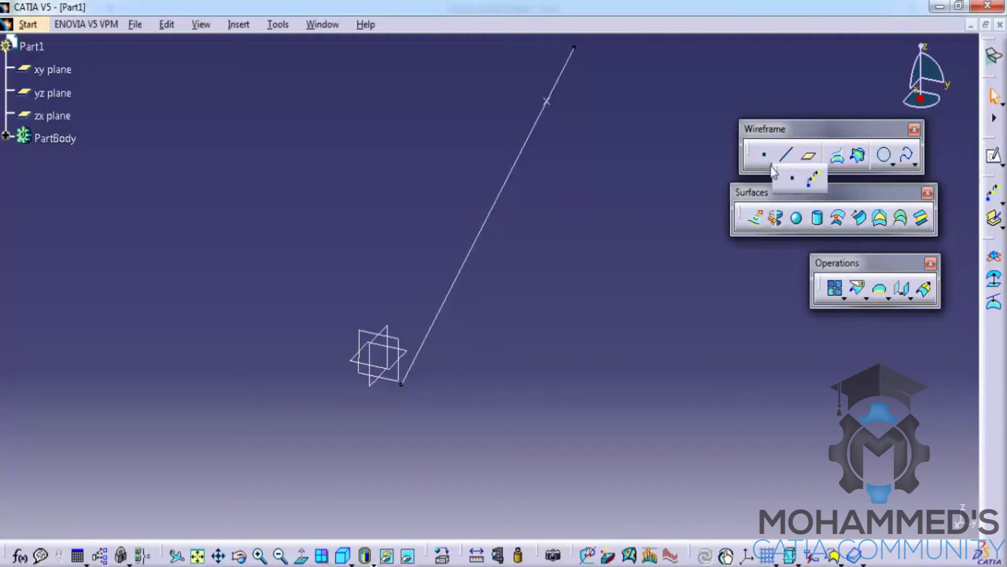
pyautogui.click(765, 156)
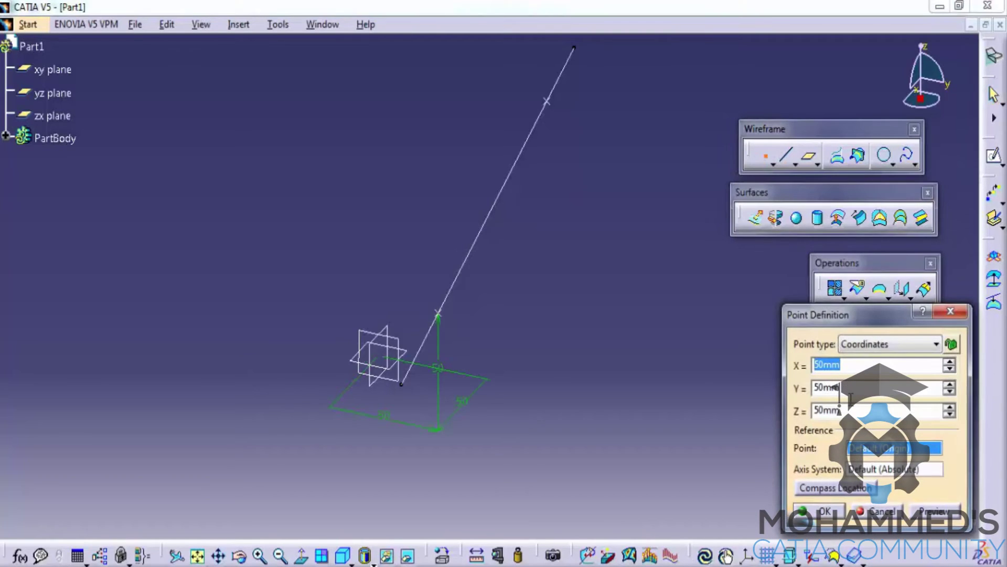
pyautogui.click(882, 345)
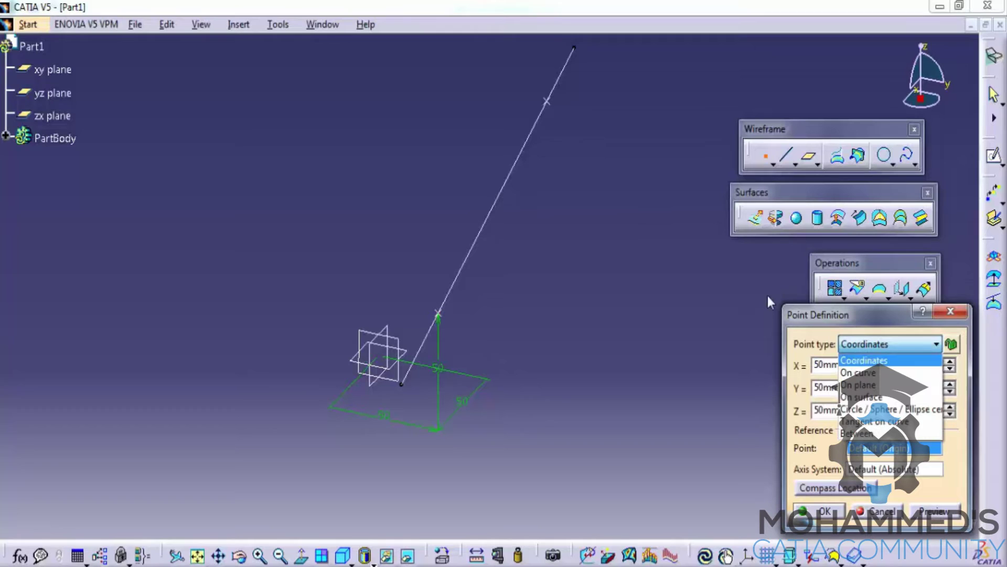
pyautogui.click(867, 375)
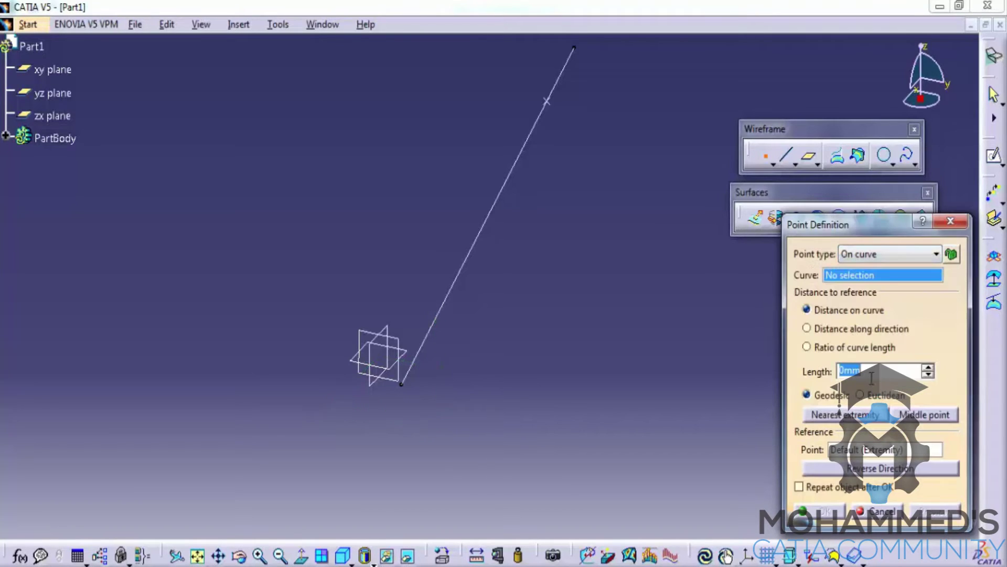
pyautogui.click(537, 153)
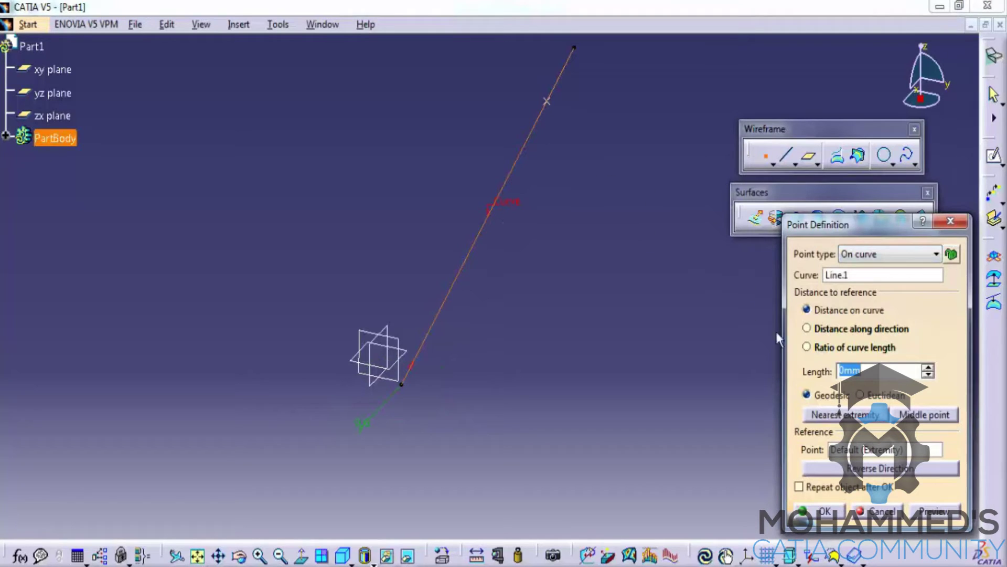
pyautogui.click(915, 419)
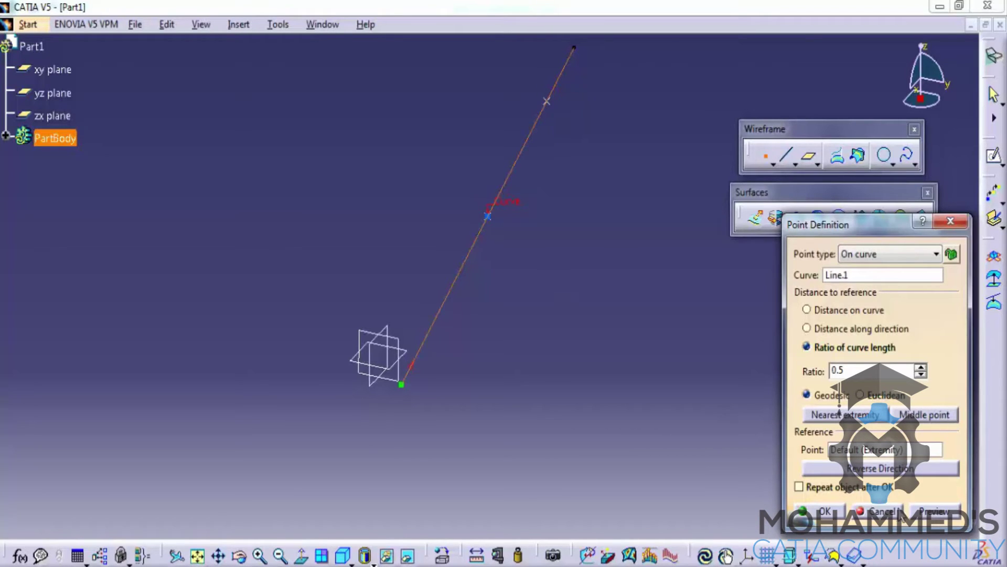
pyautogui.click(878, 511)
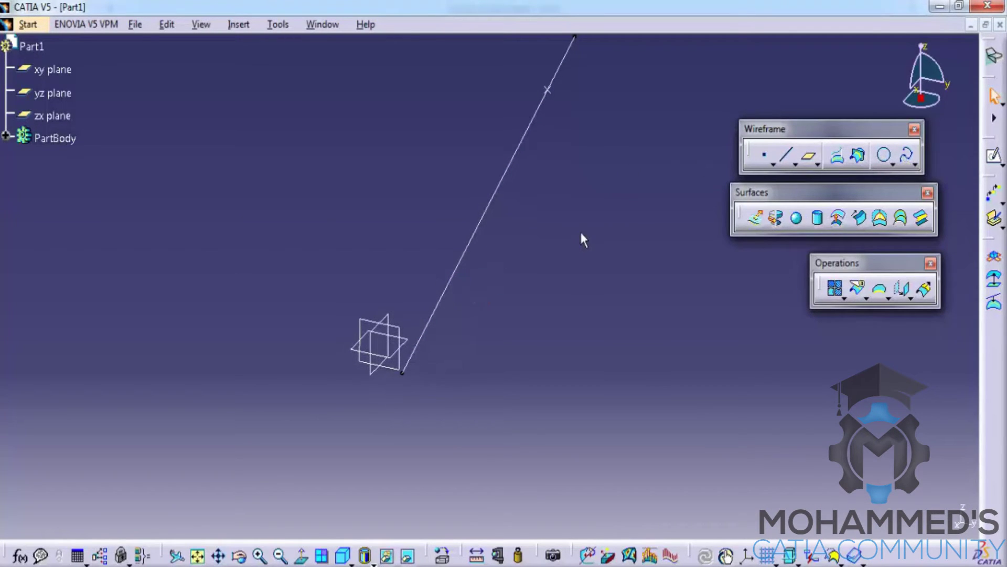
# Step: Add a coordinate point at X 50, Y 50, Z 150 mm
pyautogui.moveTo(549, 228); pyautogui.dragTo(548, 257, button='middle')
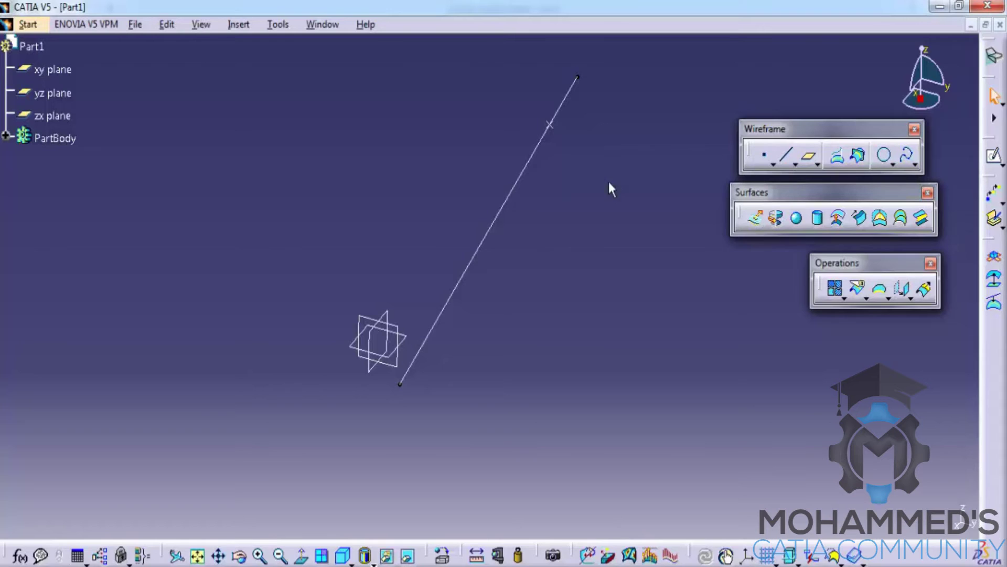
pyautogui.click(766, 157)
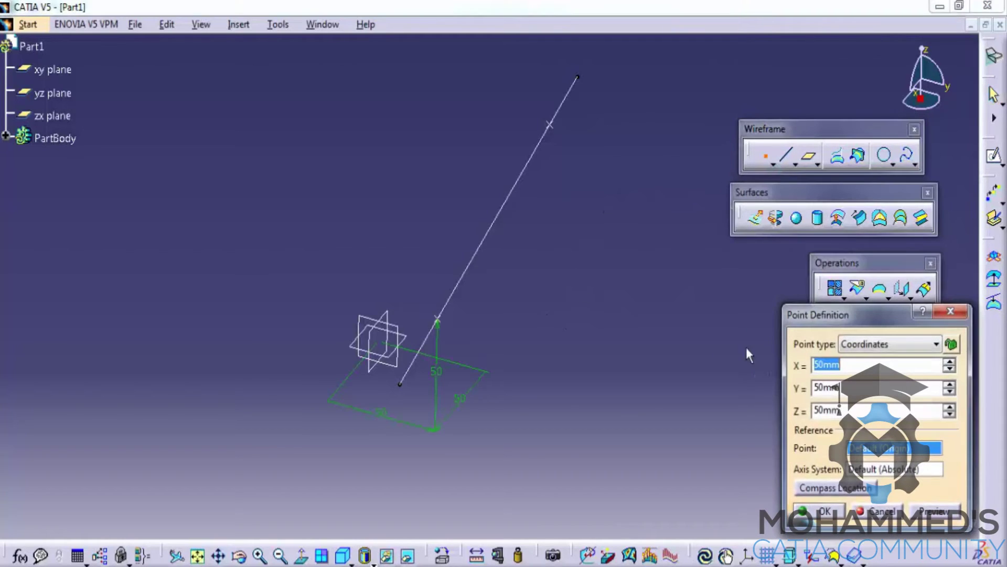
pyautogui.doubleClick(859, 412)
pyautogui.write('150mm')
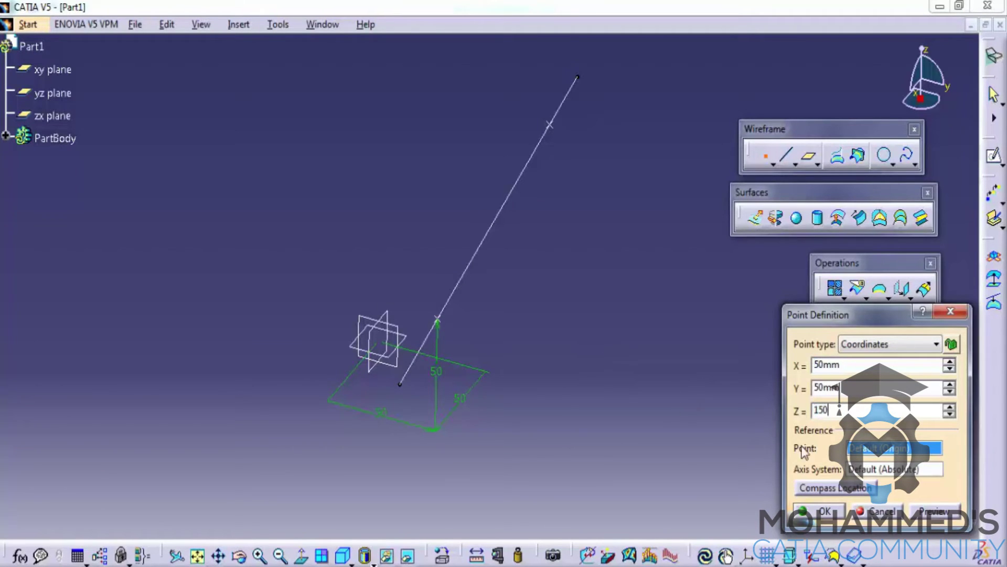
pyautogui.click(942, 511)
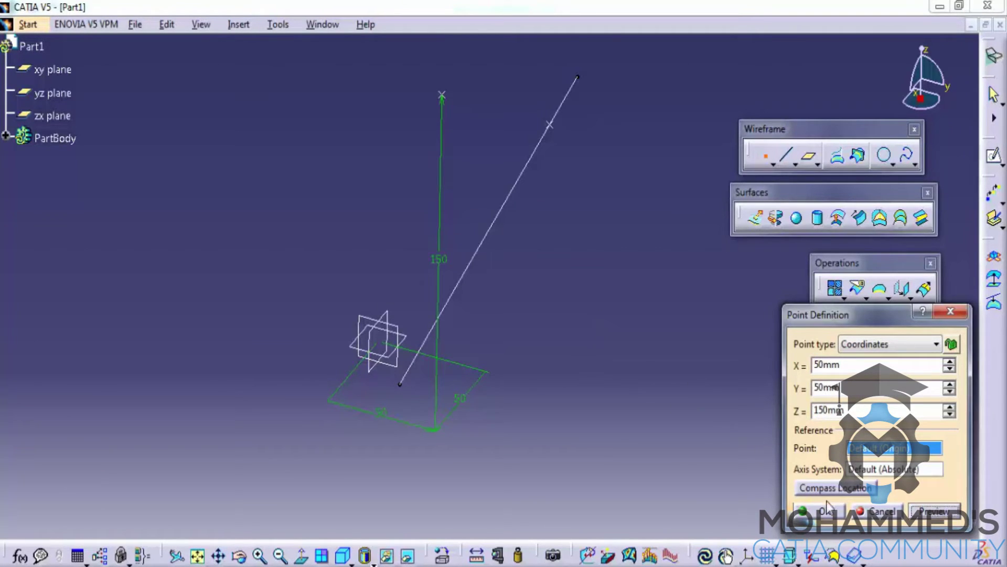
pyautogui.click(833, 516)
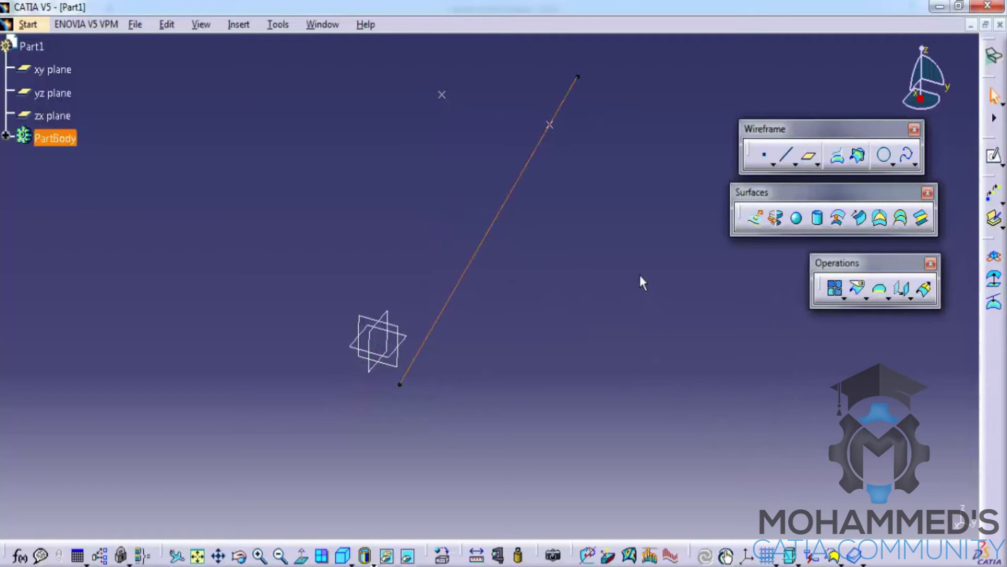
# Step: Hide Line.1 and unhide its start point Point.2 from the specification tree
pyautogui.rightClick(510, 201)
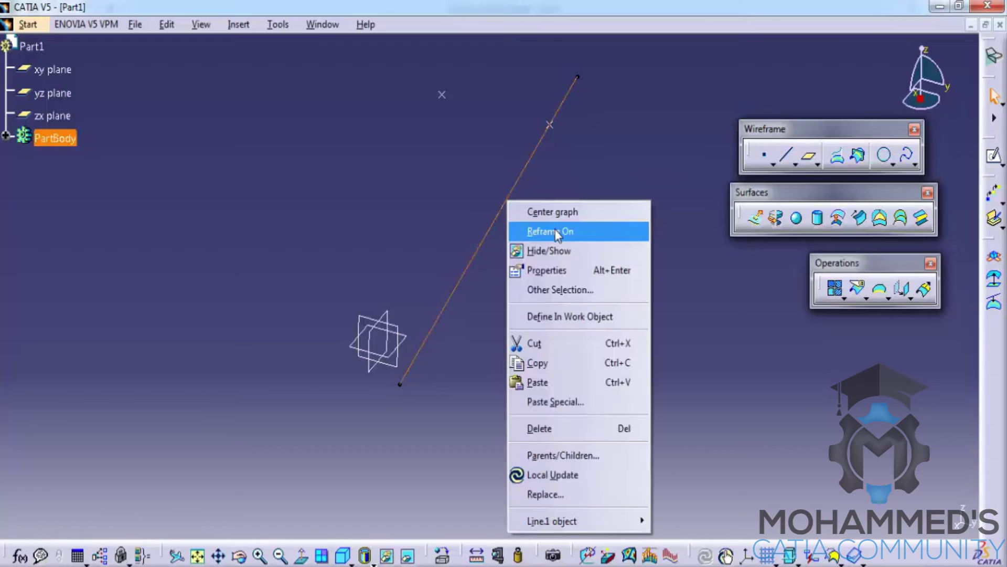
pyautogui.click(609, 250)
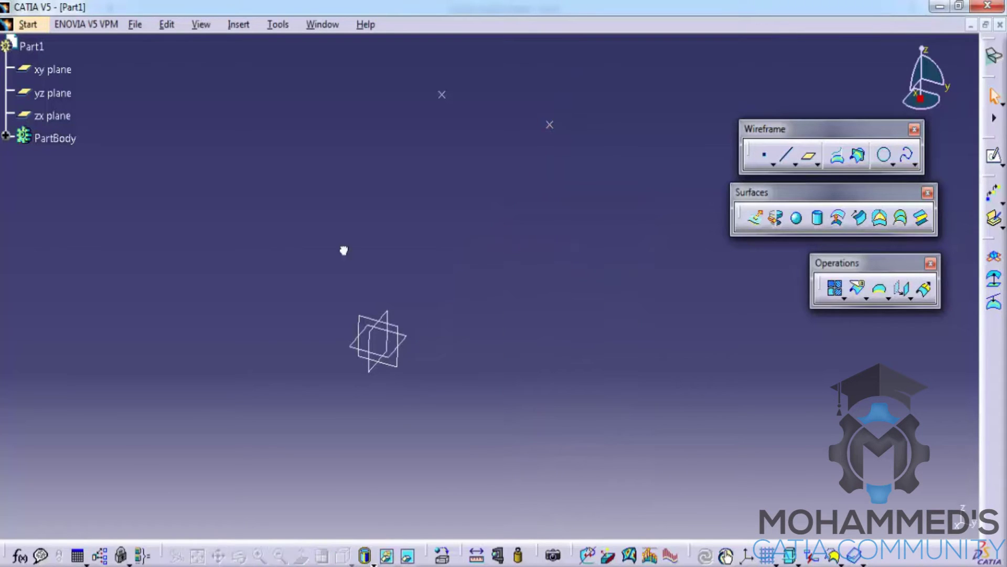
pyautogui.click(5, 135)
pyautogui.click(55, 184)
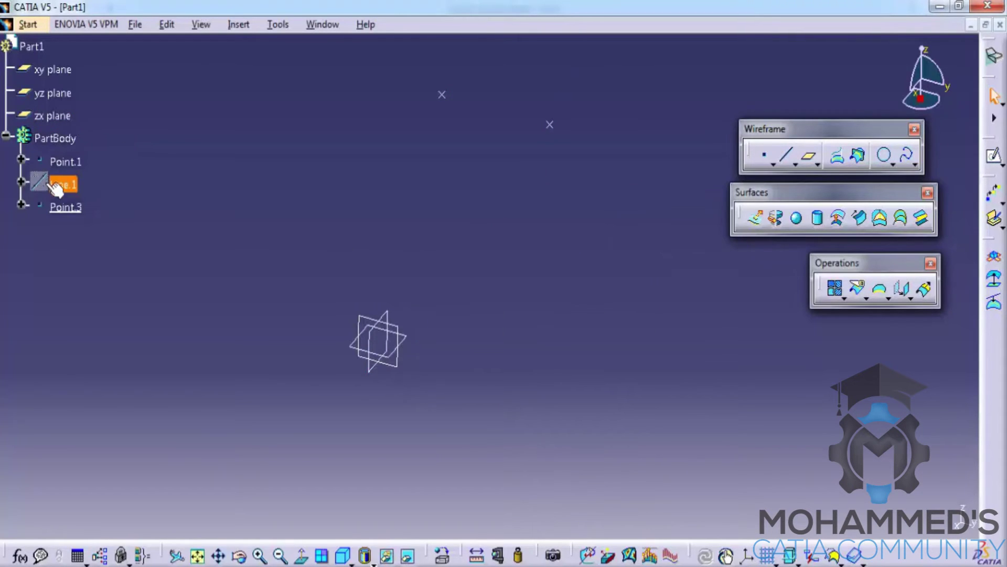
pyautogui.click(21, 182)
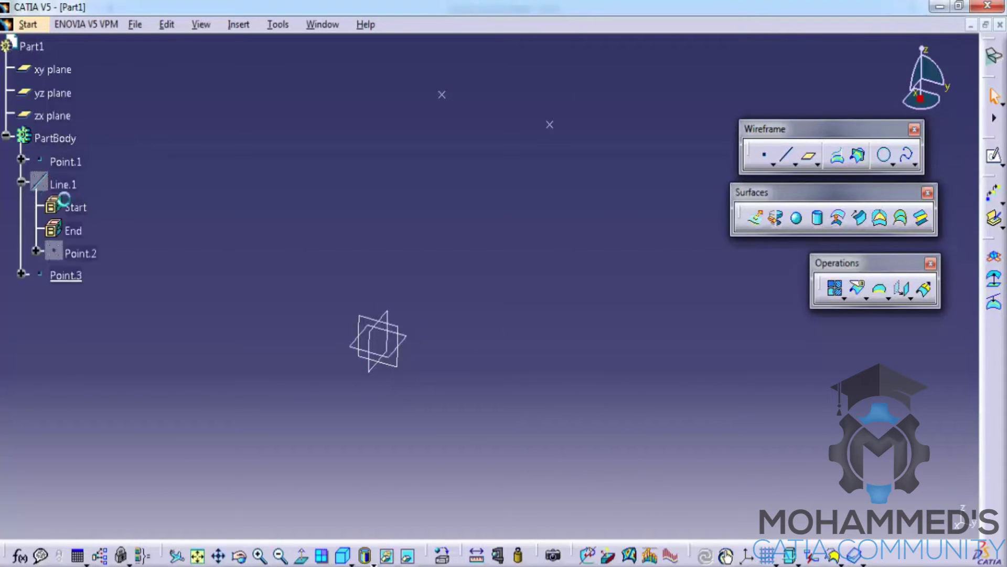
pyautogui.rightClick(99, 255)
pyautogui.click(134, 298)
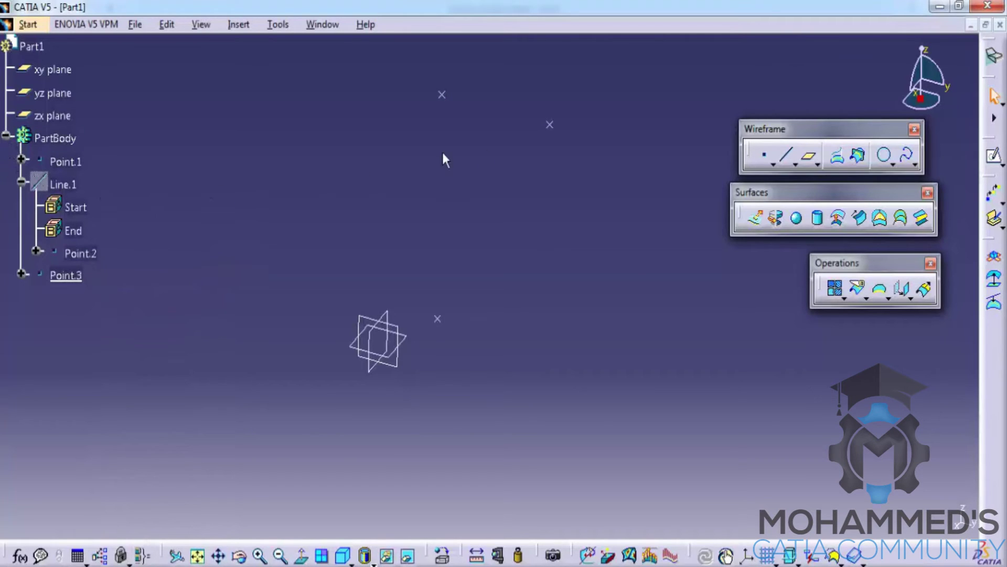
pyautogui.click(906, 151)
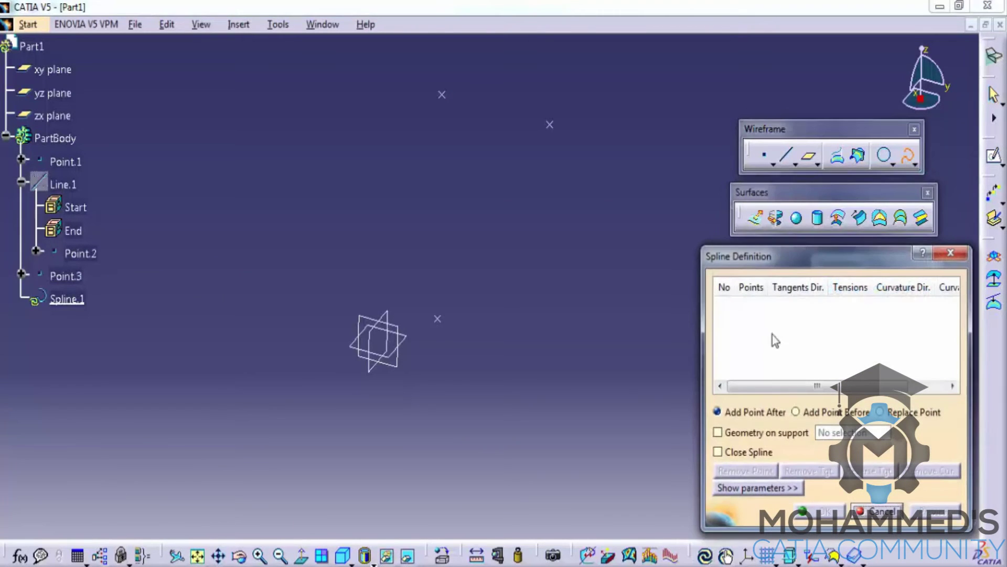
pyautogui.click(73, 162)
pyautogui.click(78, 253)
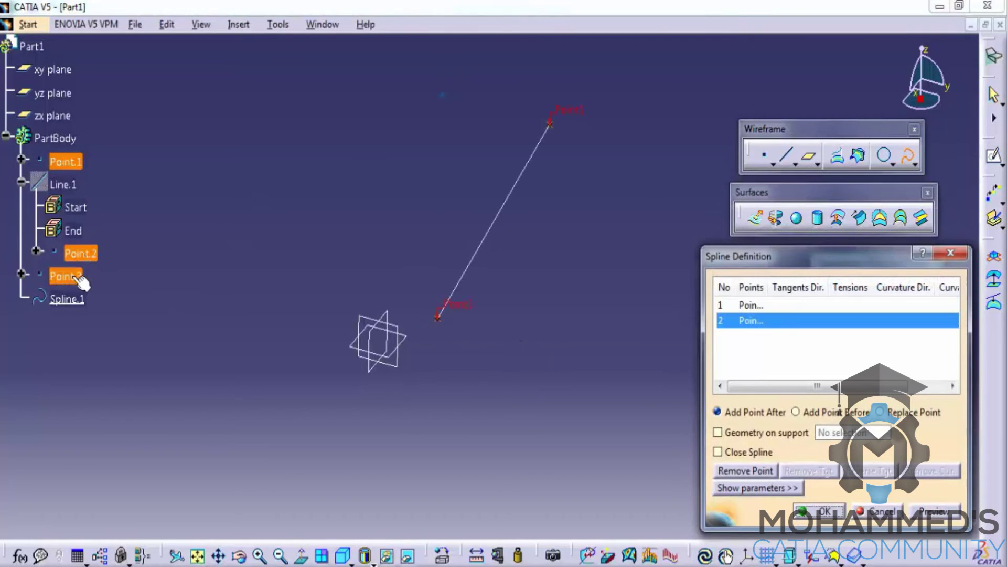
pyautogui.click(78, 277)
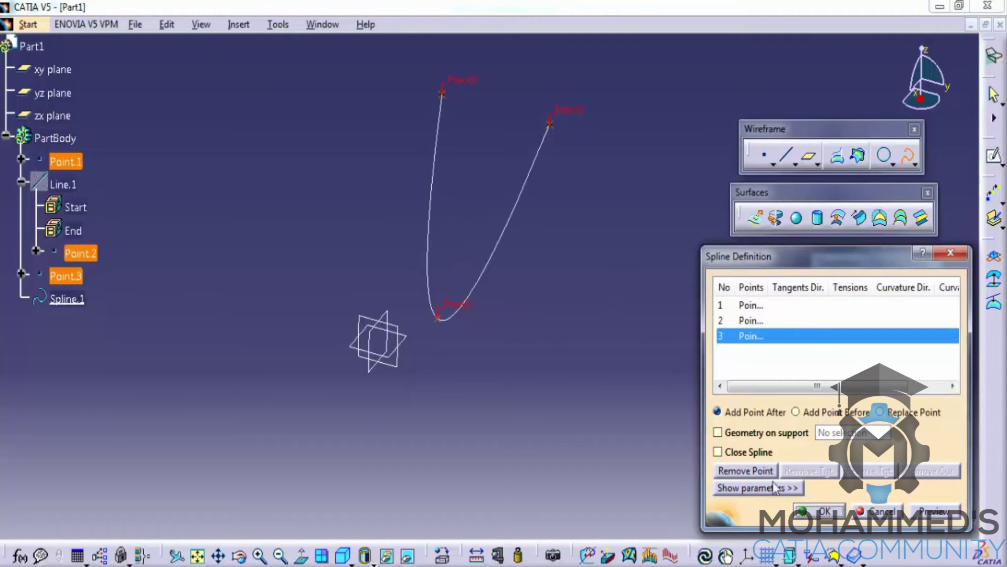
pyautogui.click(822, 511)
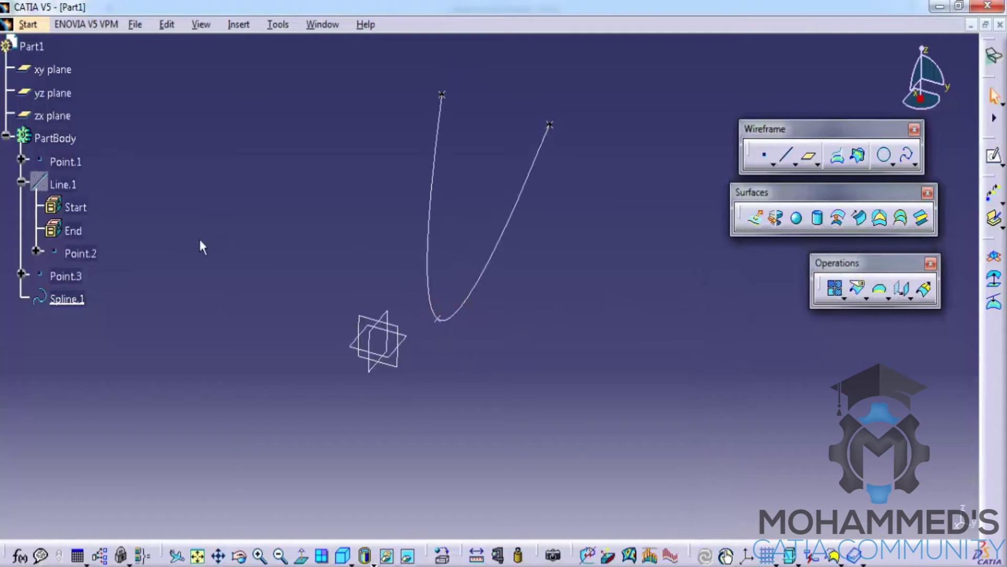
pyautogui.click(55, 138)
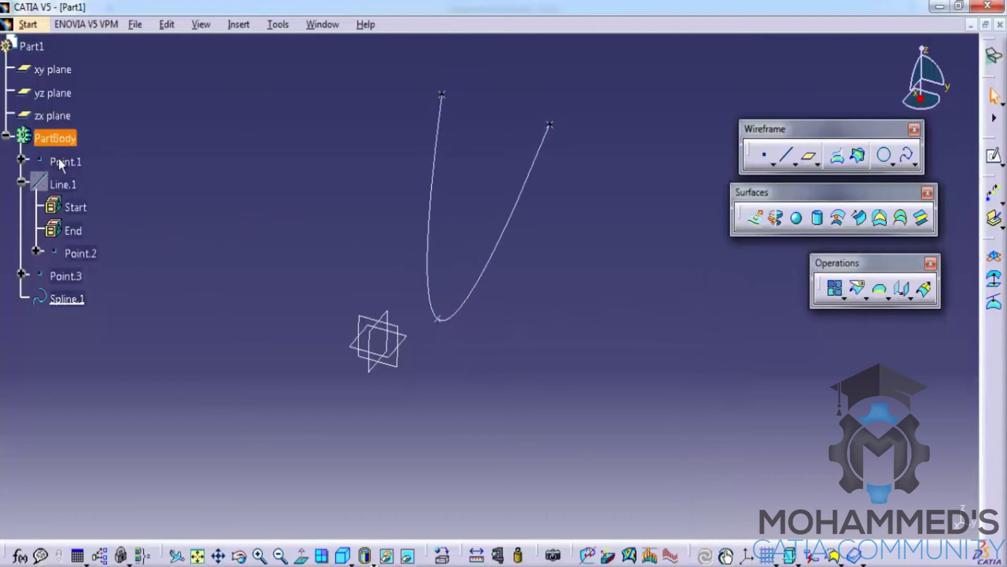
pyautogui.keyDown('ctrl'); pyautogui.click(69, 254); pyautogui.keyUp('ctrl')
pyautogui.keyDown('ctrl'); pyautogui.click(68, 276); pyautogui.keyUp('ctrl')
pyautogui.rightClick(67, 278)
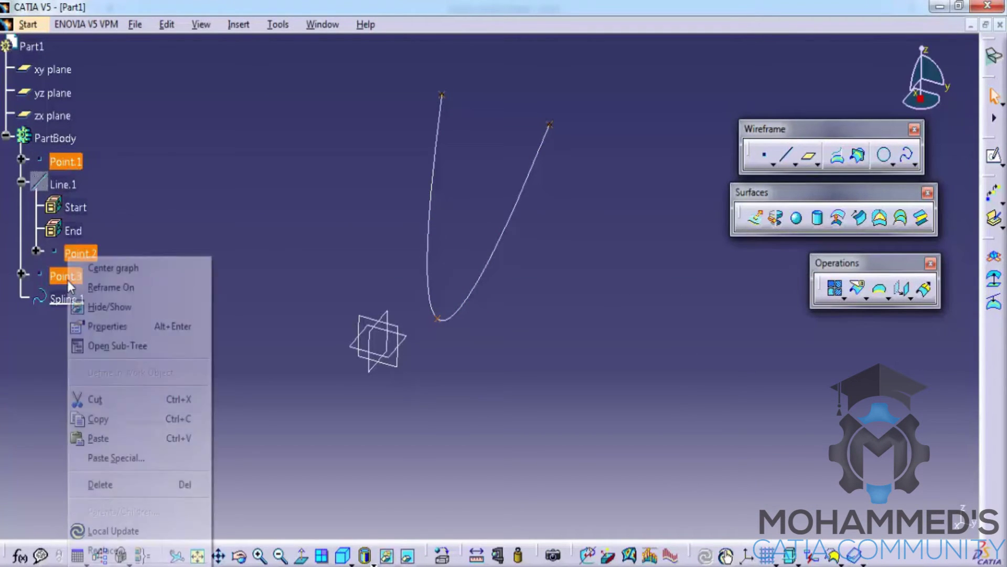
pyautogui.click(112, 307)
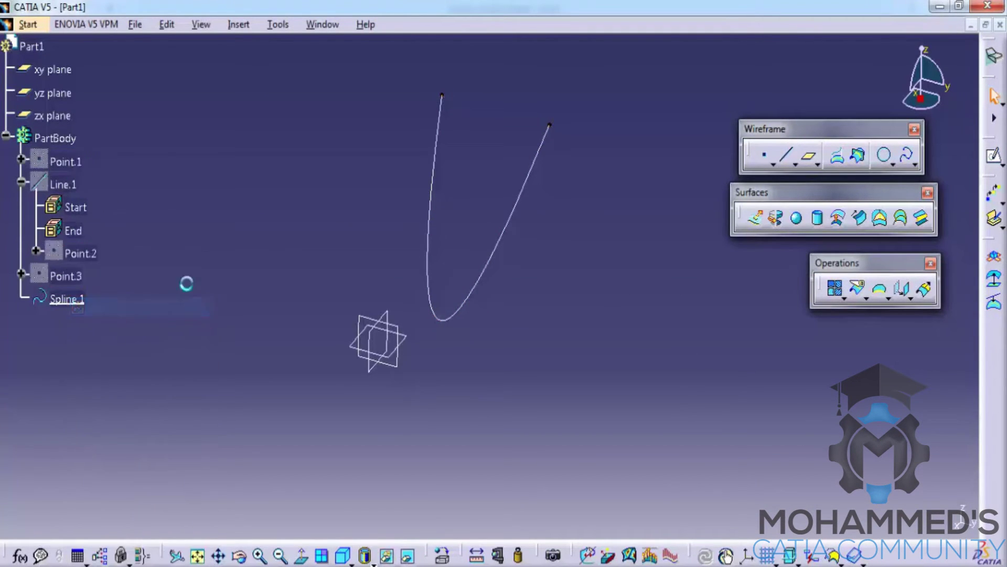
# Step: Create an On curve point at the middle of Spline.1
pyautogui.click(767, 159)
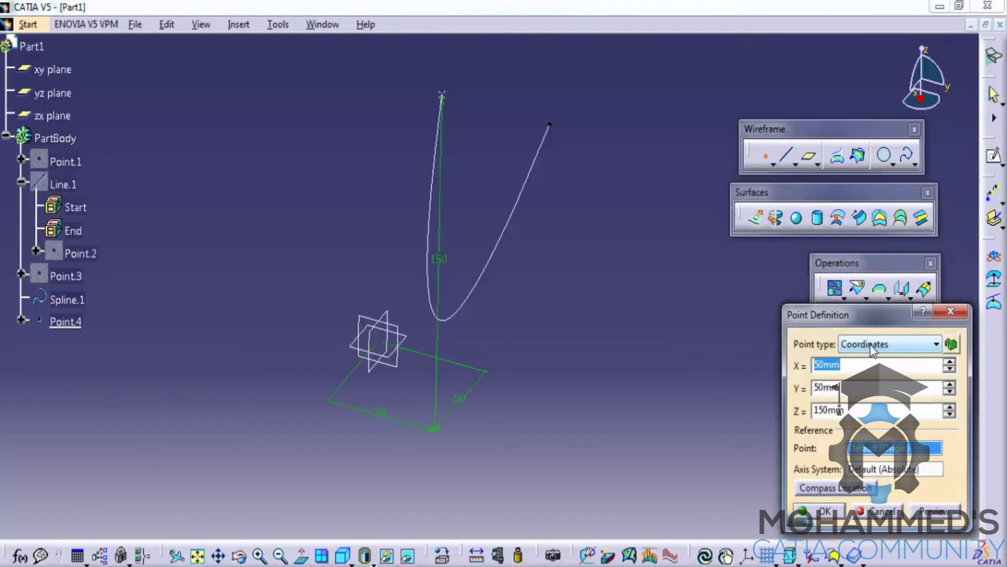
pyautogui.click(872, 348)
pyautogui.click(874, 366)
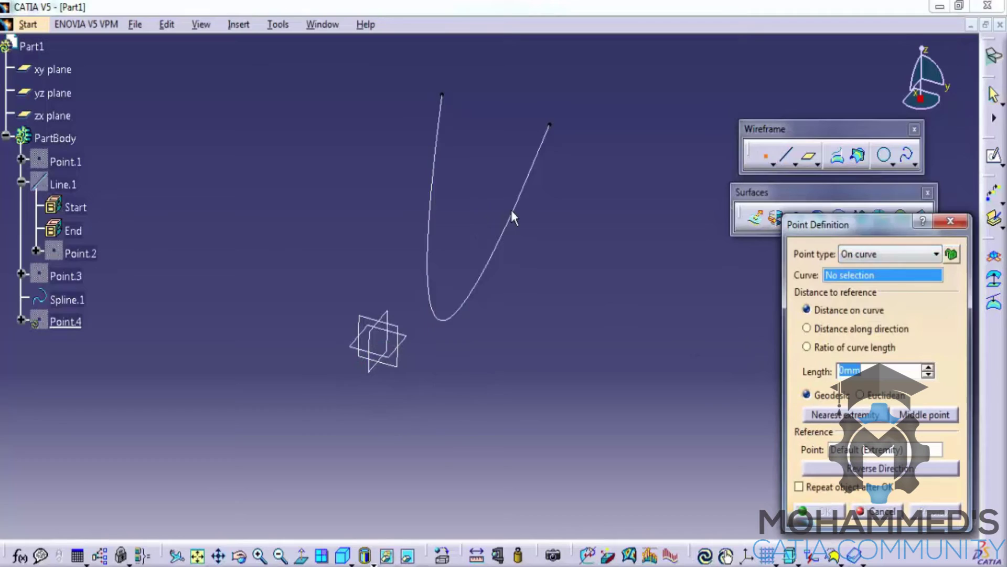
pyautogui.click(512, 217)
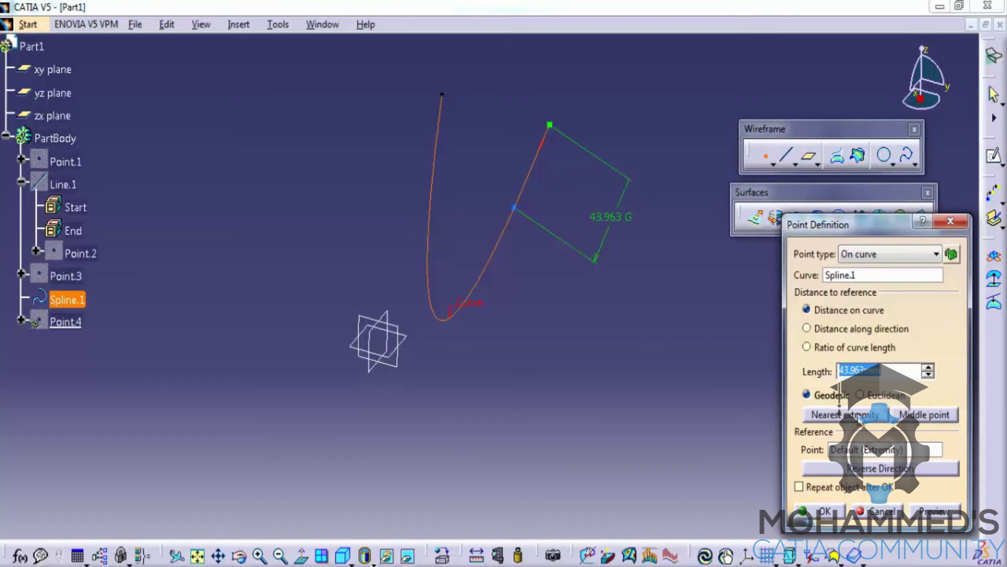
pyautogui.click(940, 416)
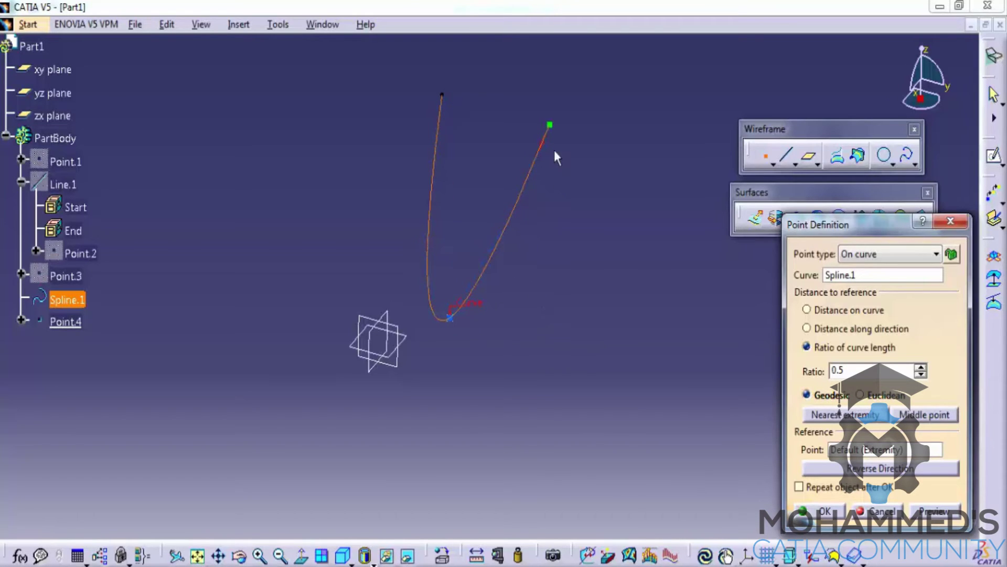
pyautogui.click(828, 511)
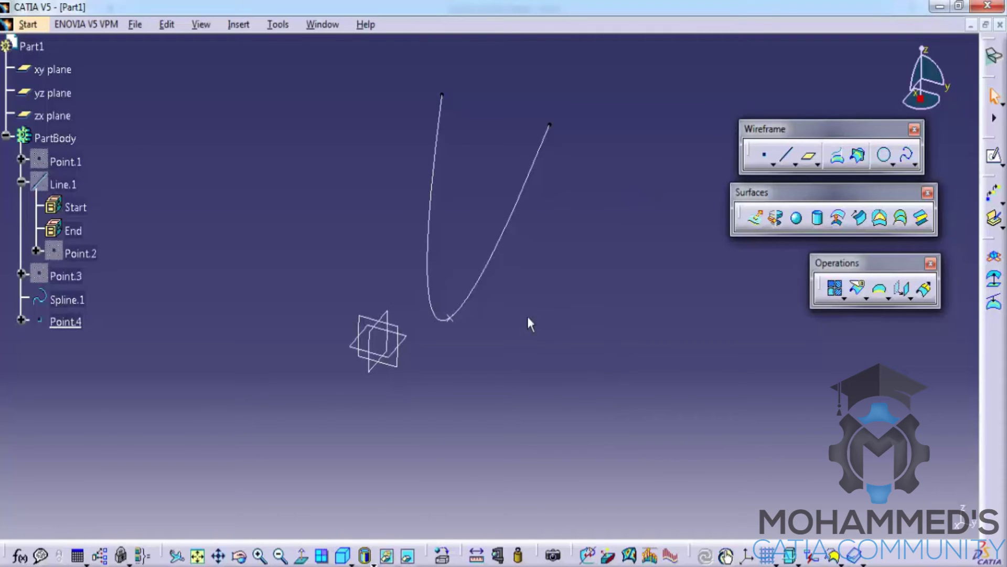
# Step: Create Plane.1 offset 50 mm from the xy plane
pyautogui.click(808, 162)
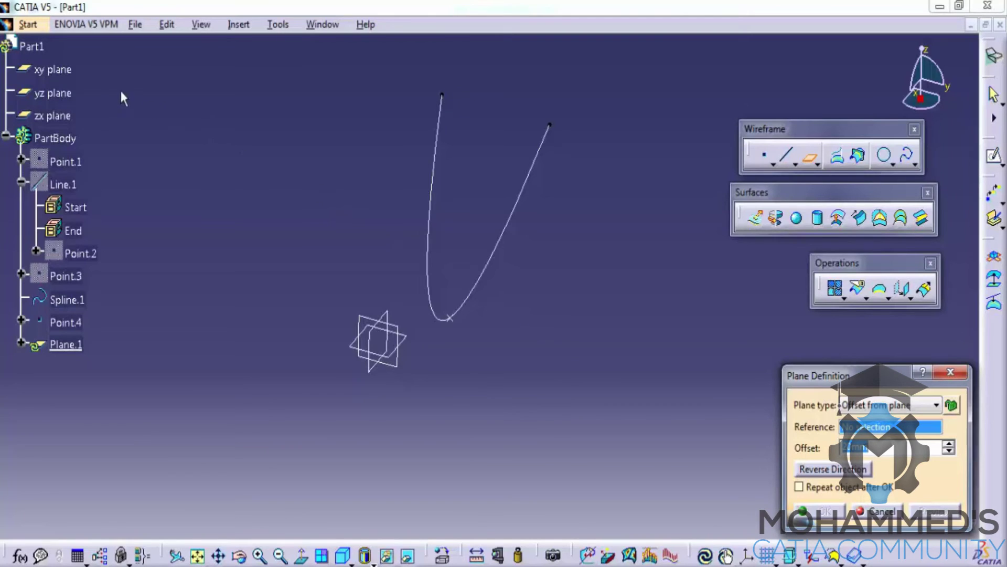
pyautogui.click(66, 73)
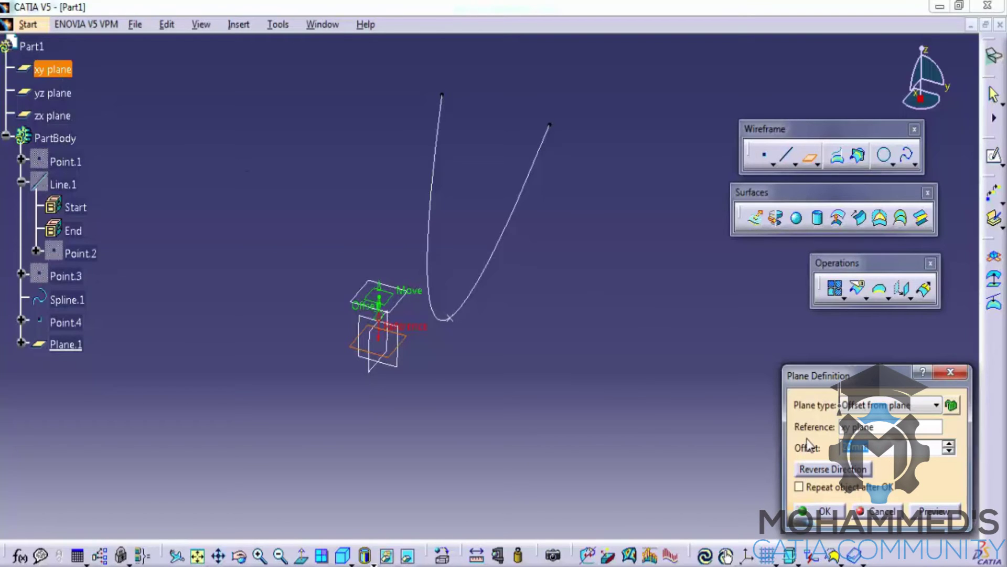
pyautogui.write('50')
pyautogui.click(939, 511)
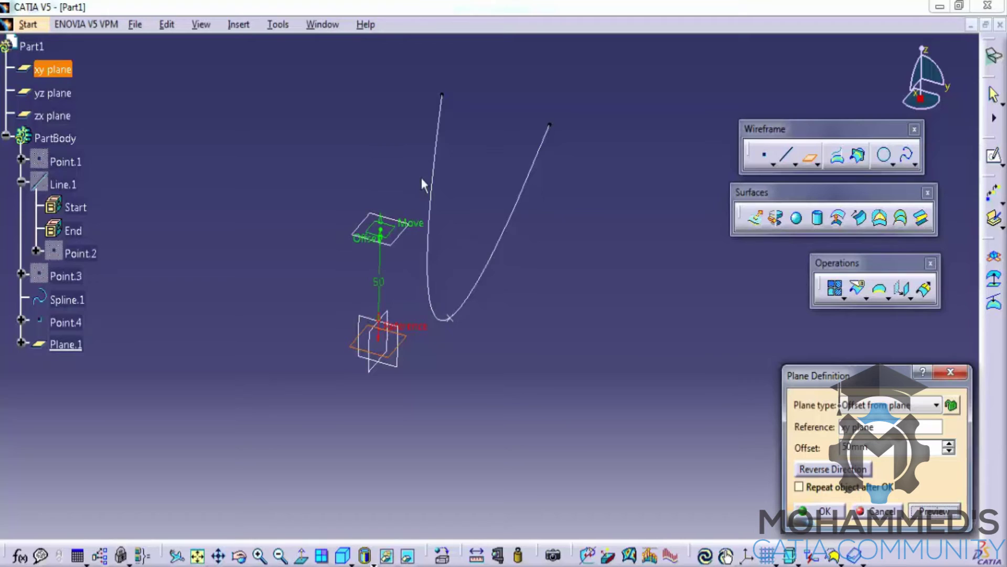
pyautogui.click(821, 511)
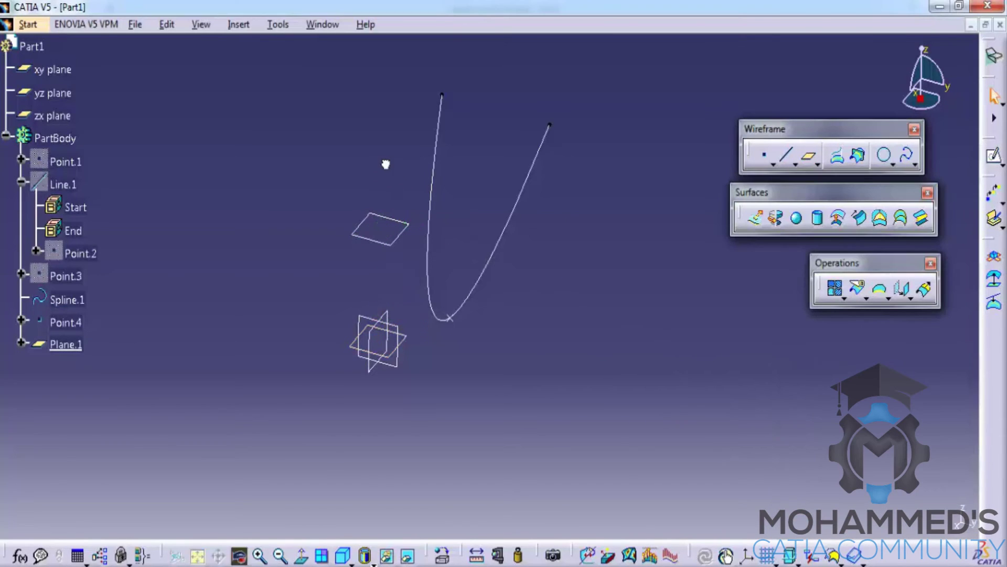
# Step: Change Plane.1's offset to 70 mm
pyautogui.doubleClick(414, 237)
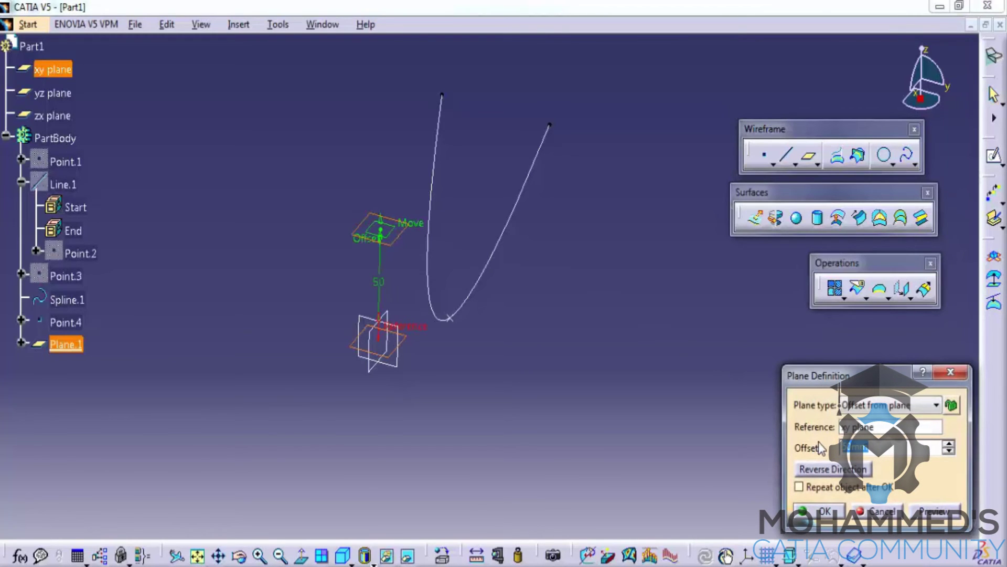
pyautogui.write('70')
pyautogui.press('Return')
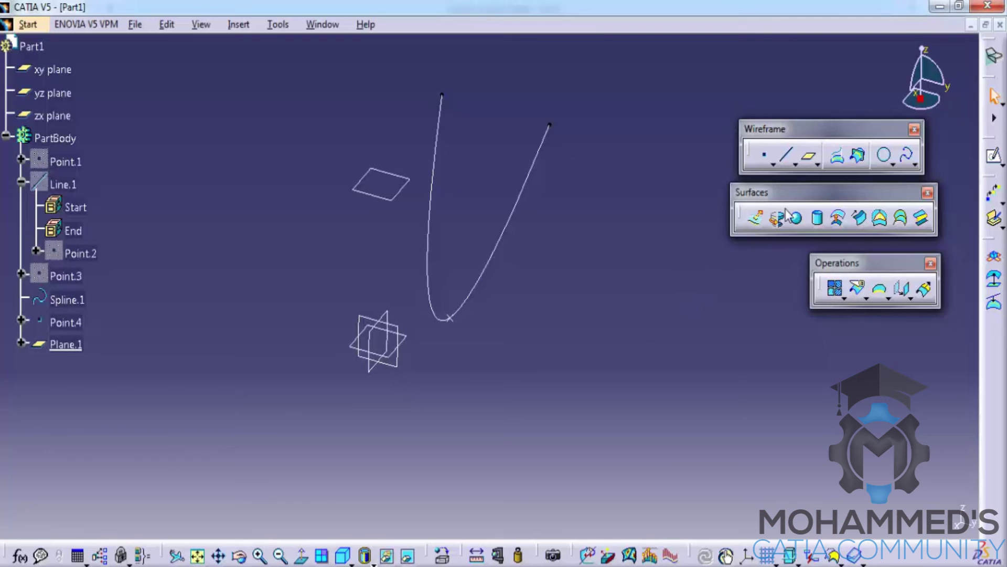
# Step: Start a circle centred on Point.3 with the xy plane as support
pyautogui.click(885, 157)
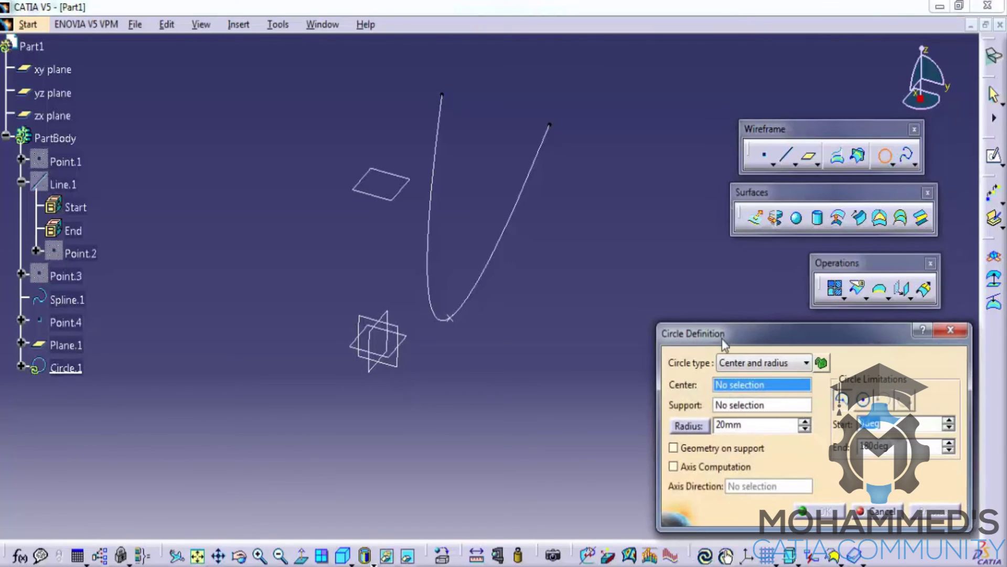
pyautogui.rightClick(754, 391)
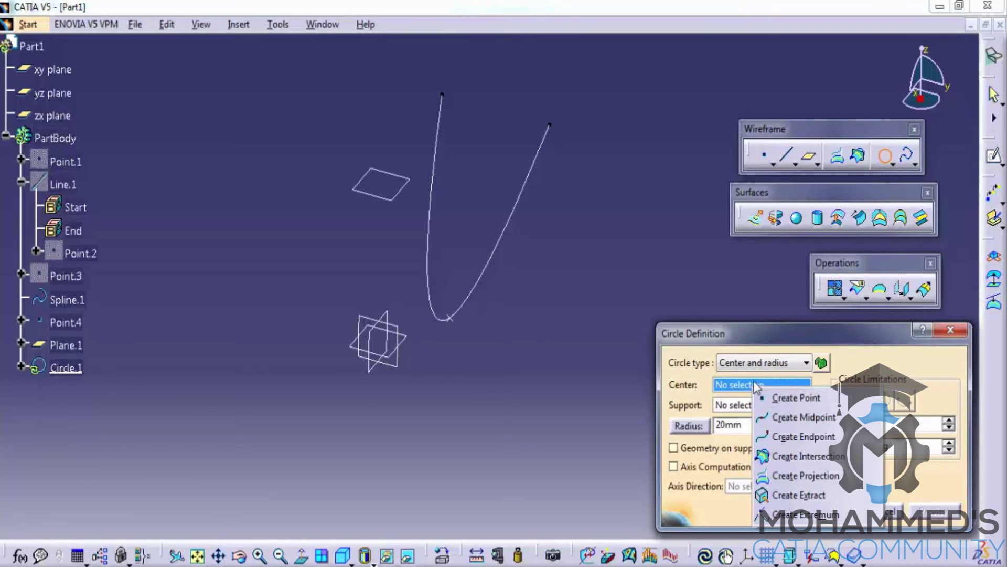
pyautogui.press('Escape')
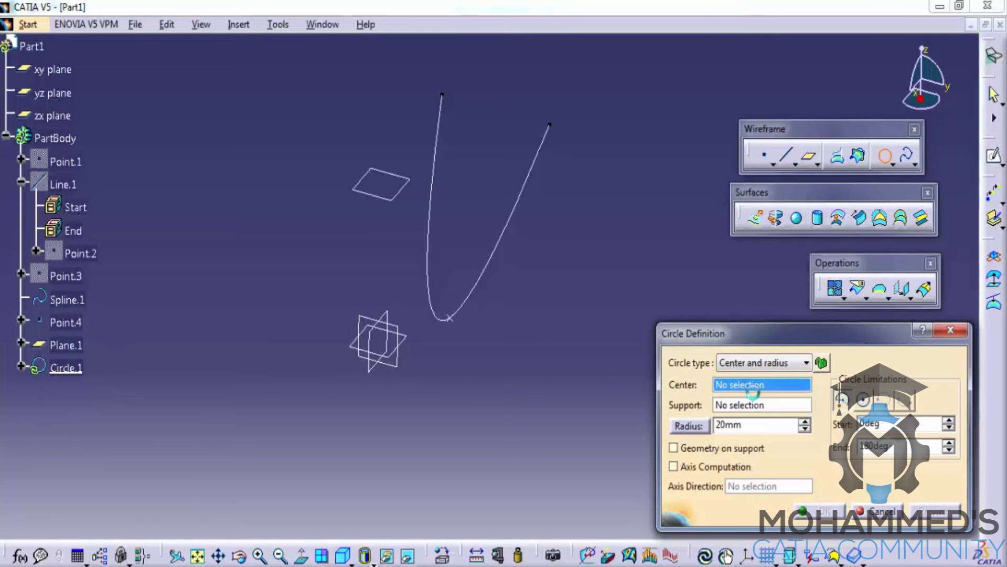
pyautogui.click(67, 280)
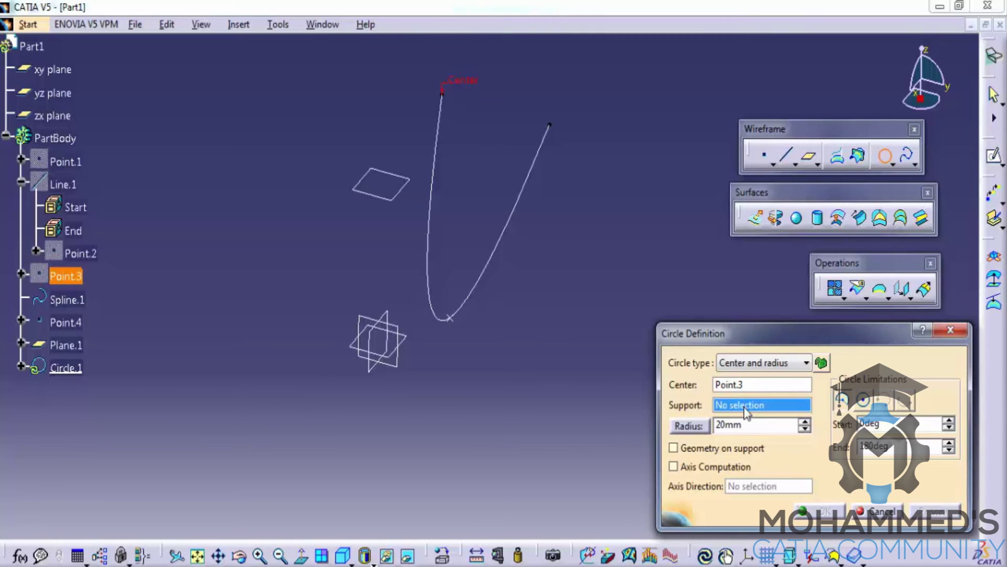
pyautogui.click(417, 347)
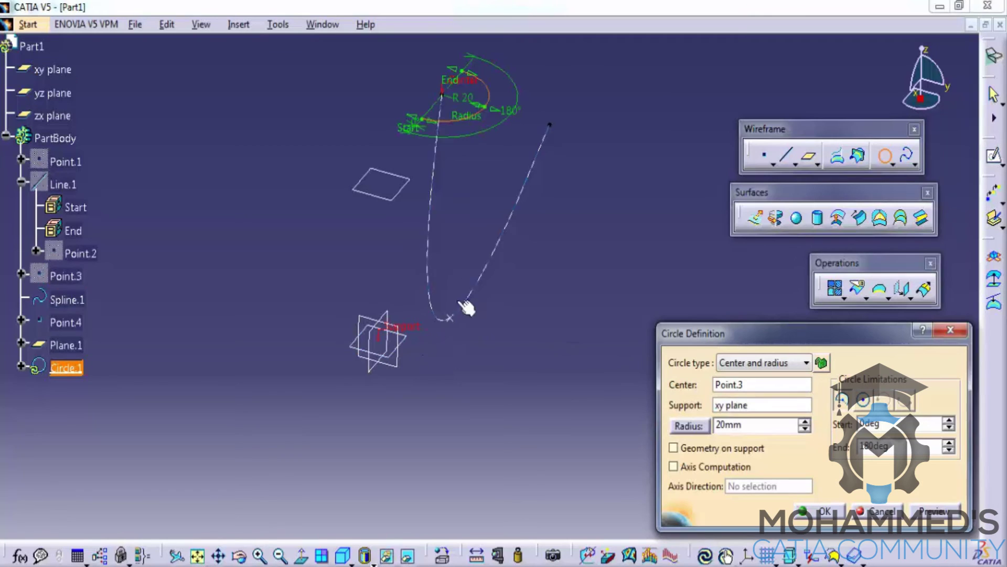
pyautogui.moveTo(488, 194); pyautogui.dragTo(477, 220, button='middle')
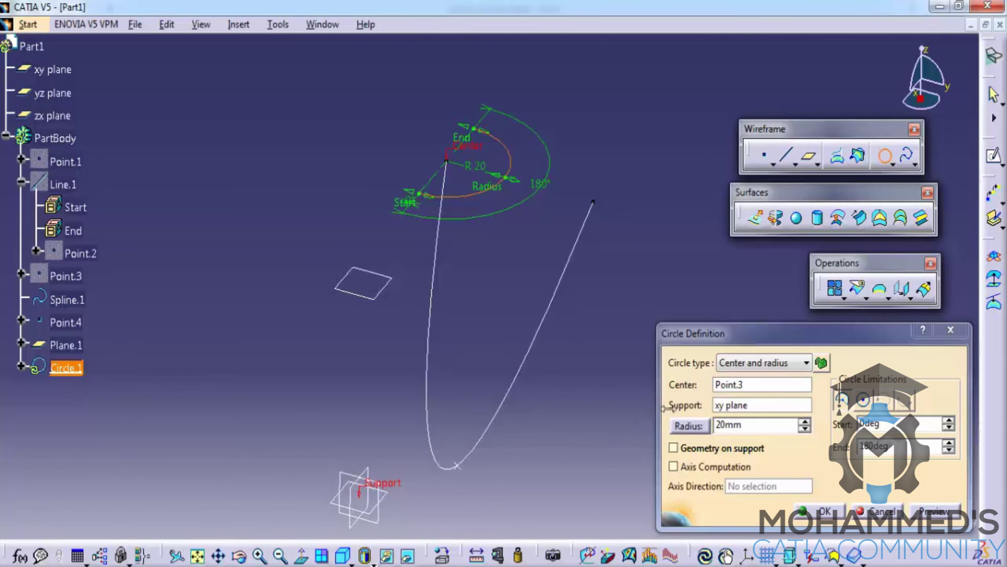
# Step: Set the circle radius to 10 mm and make it a whole circle
pyautogui.doubleClick(754, 436)
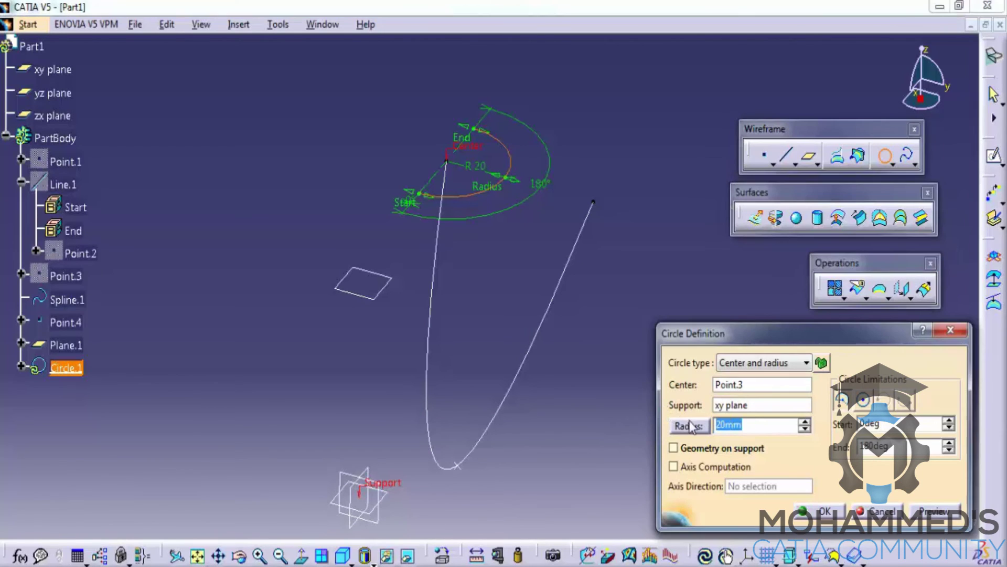
pyautogui.write('10')
pyautogui.click(934, 511)
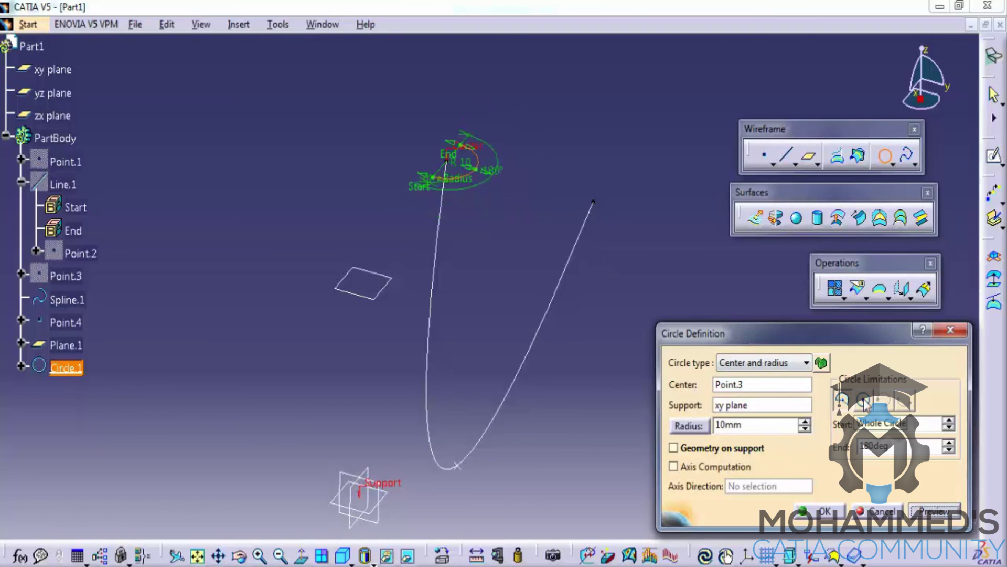
pyautogui.click(863, 400)
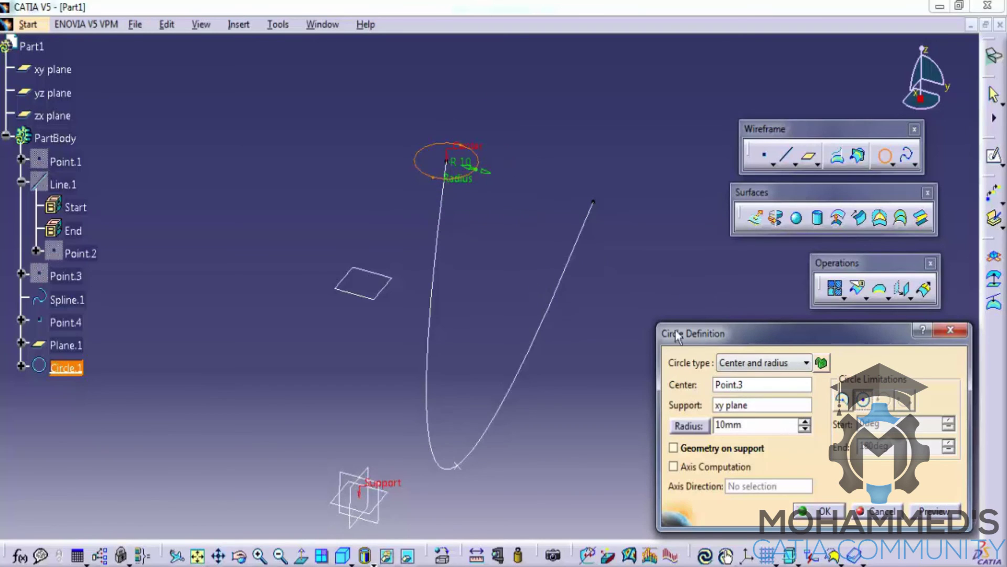
pyautogui.click(842, 401)
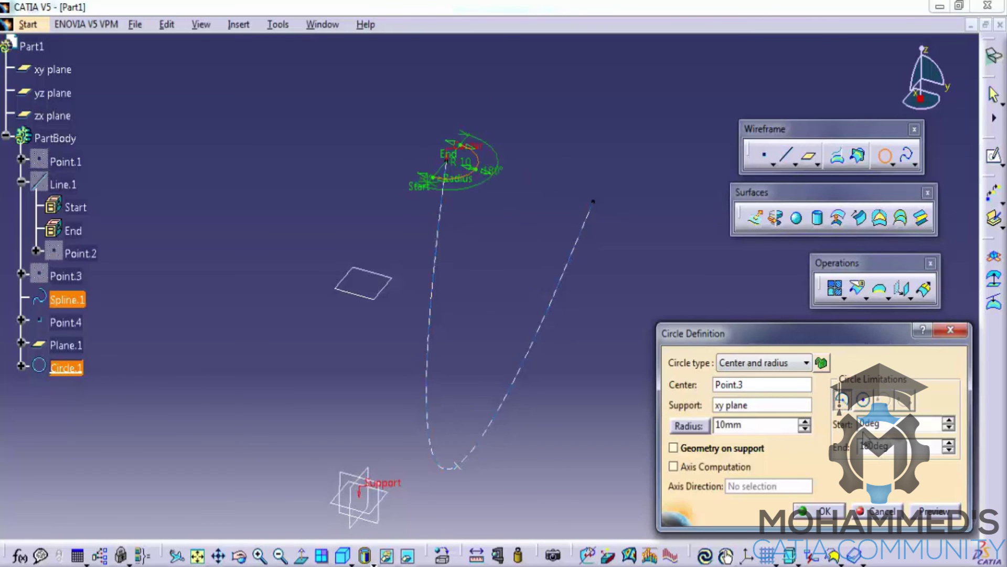
pyautogui.click(863, 400)
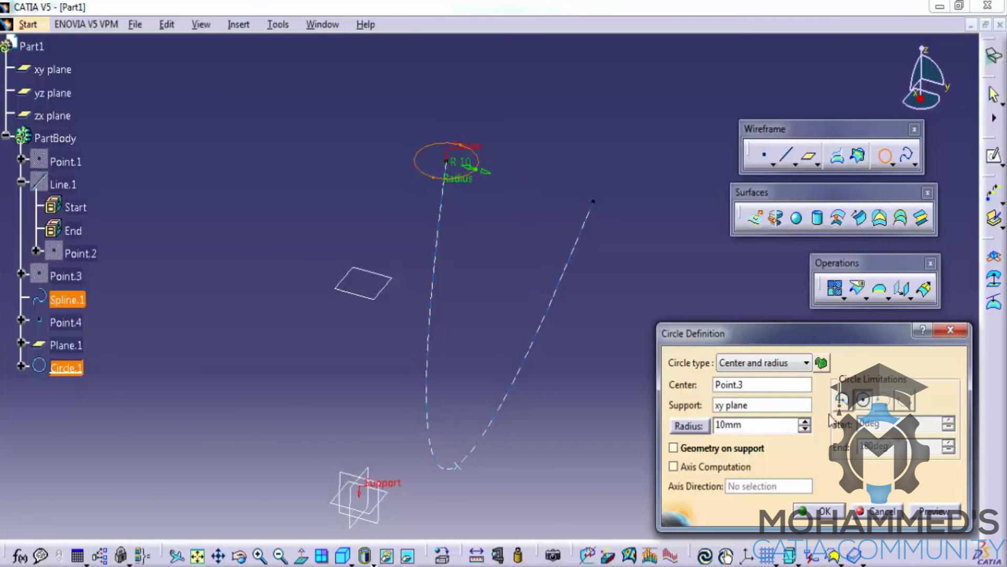
# Step: Confirm Circle.1 and reframe the view around the wireframe geometry
pyautogui.click(821, 510)
pyautogui.moveTo(533, 285); pyautogui.dragTo(519, 262, button='middle')
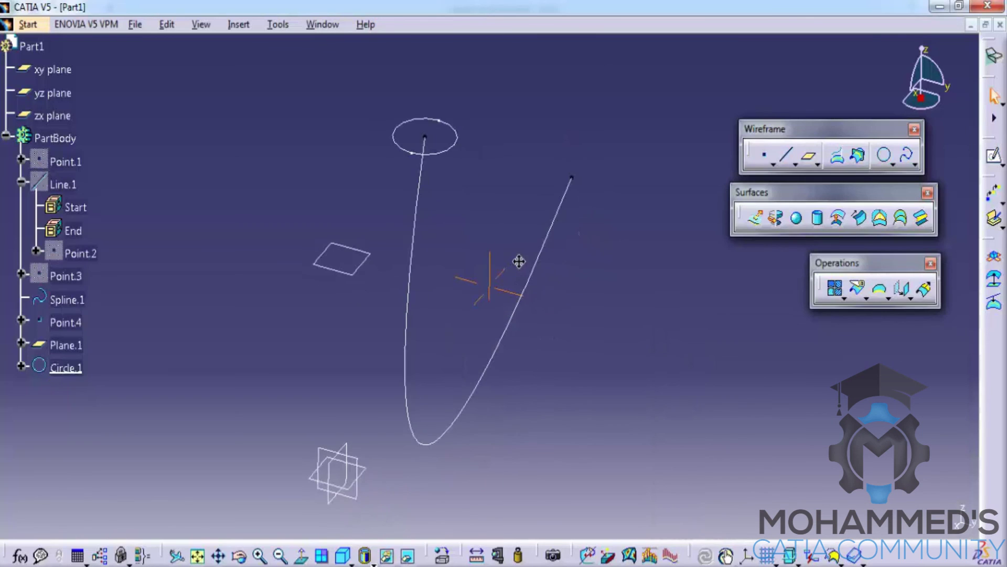
pyautogui.scroll(-1, 529, 270)
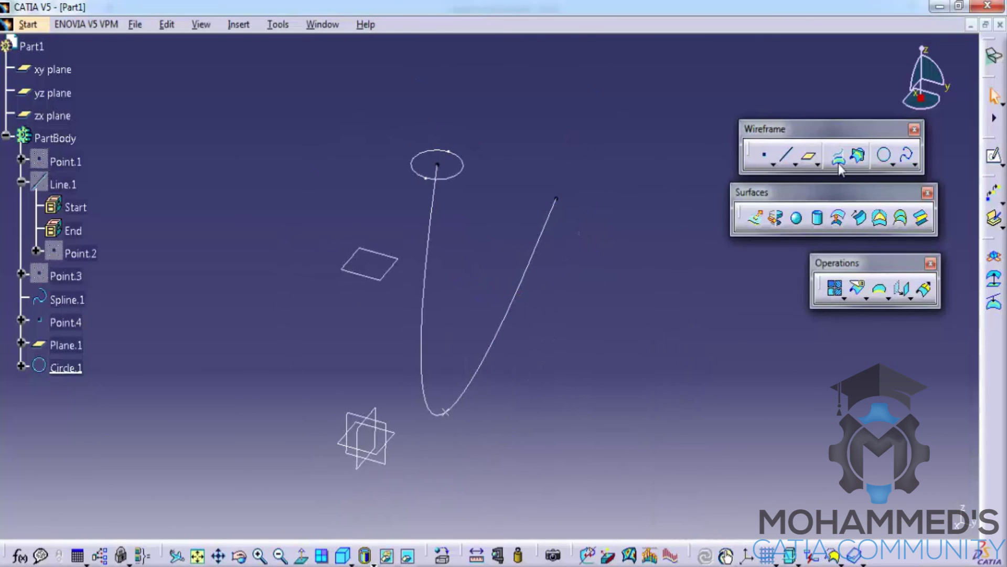